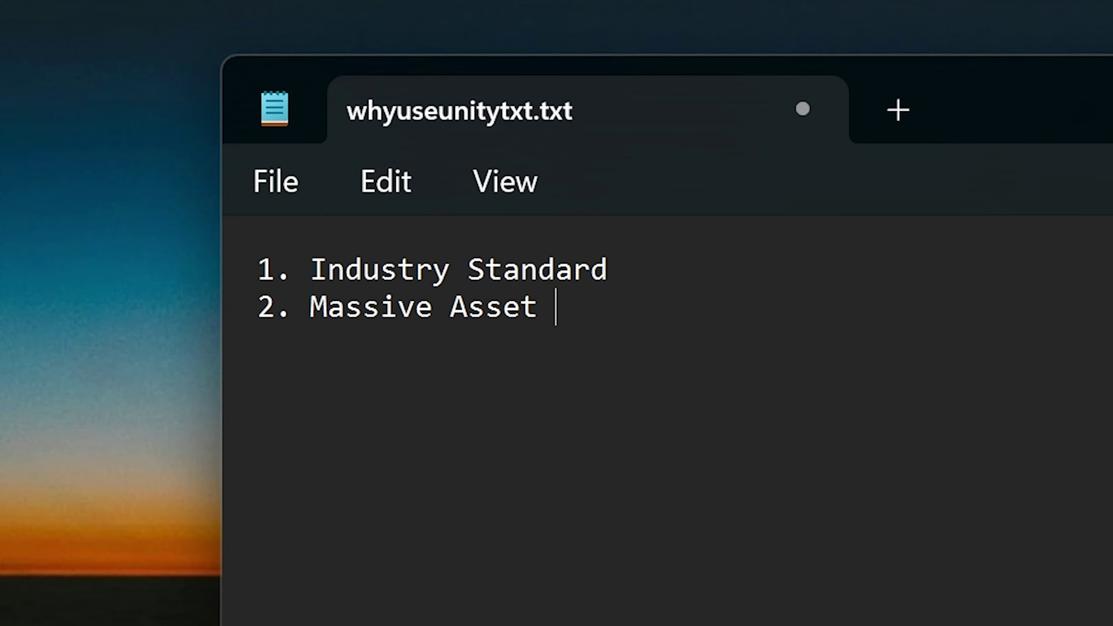
text(YYYY)
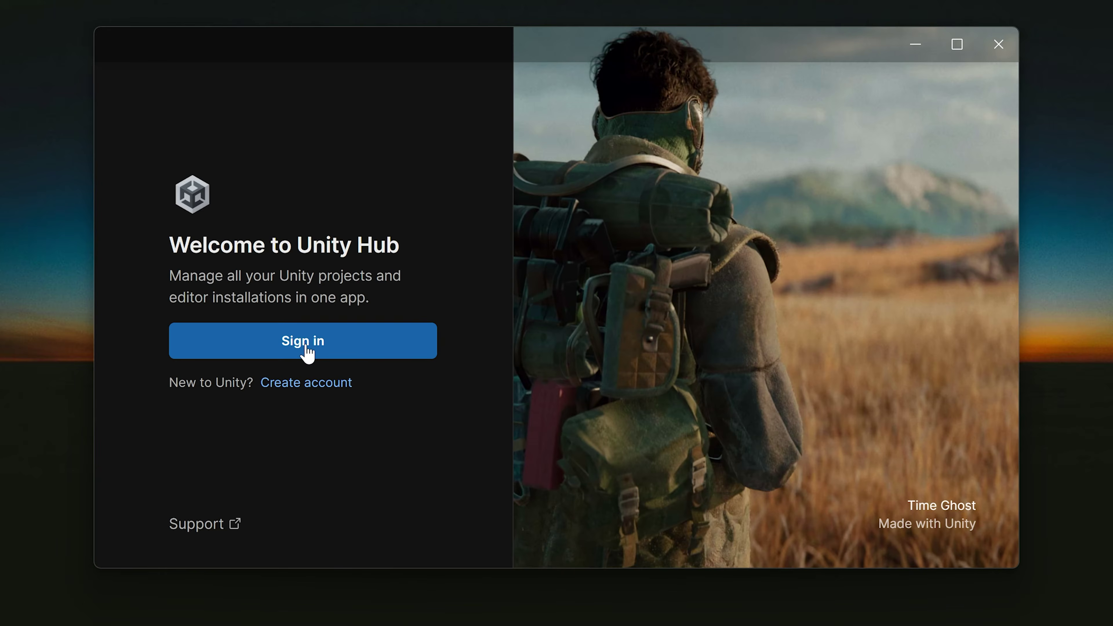
Step: Start signing in to Unity Hub and select the Unity 6.2 editor's install location path for editing
click(308, 352)
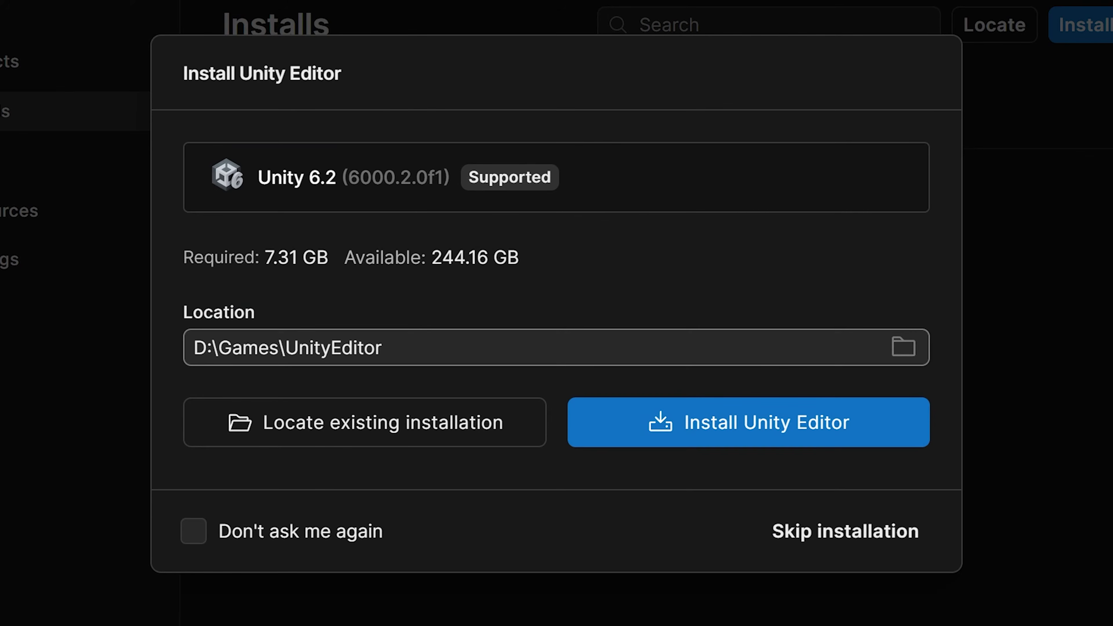
drag(385, 347, 98, 381)
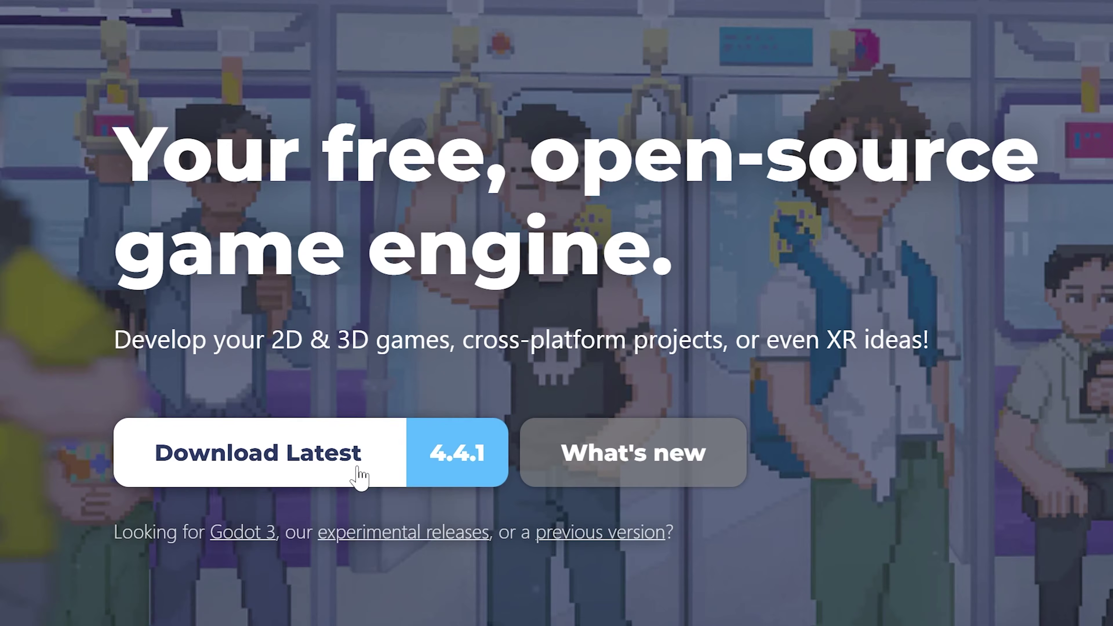
Step: Download Godot Engine 4.4.1 for Windows from the Godot website and run Godot_v4.4.1-stable_win64.exe
click(358, 465)
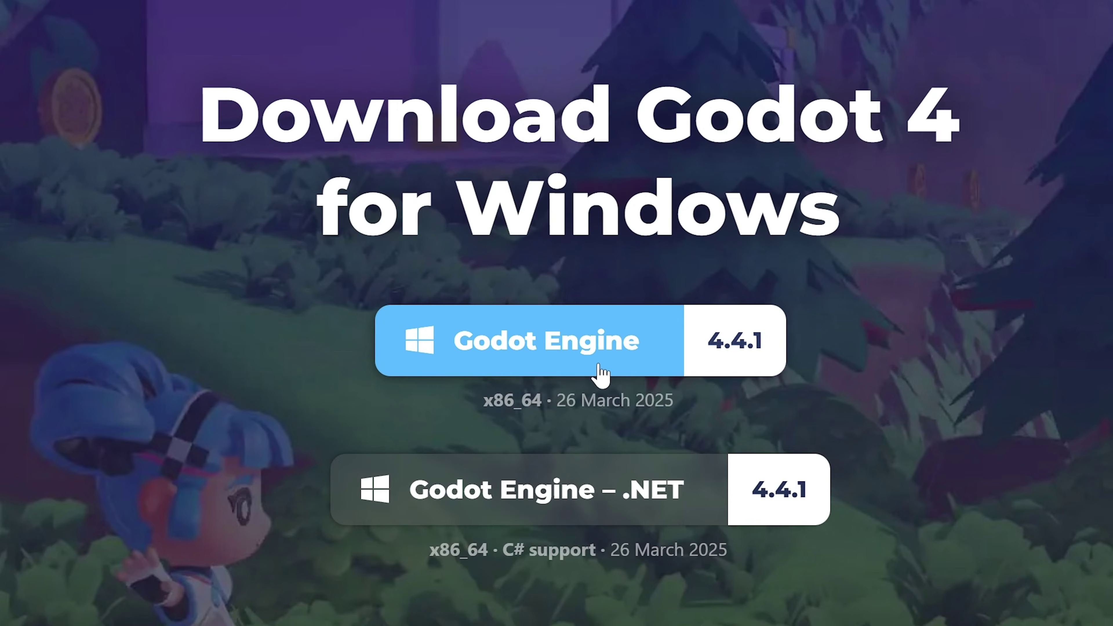
click(601, 356)
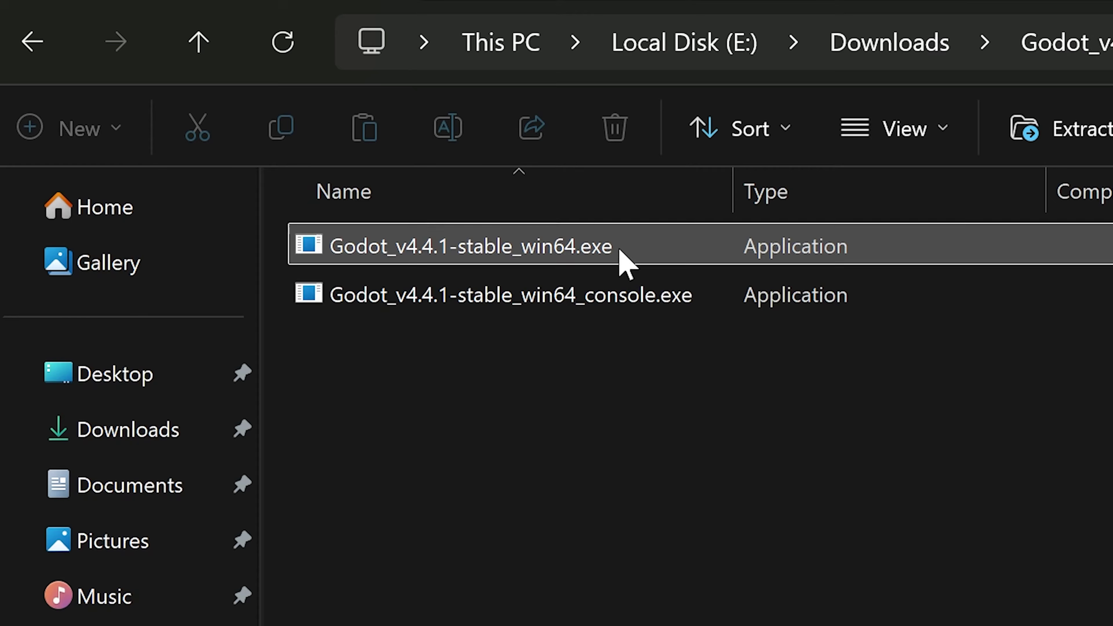
double_click(622, 260)
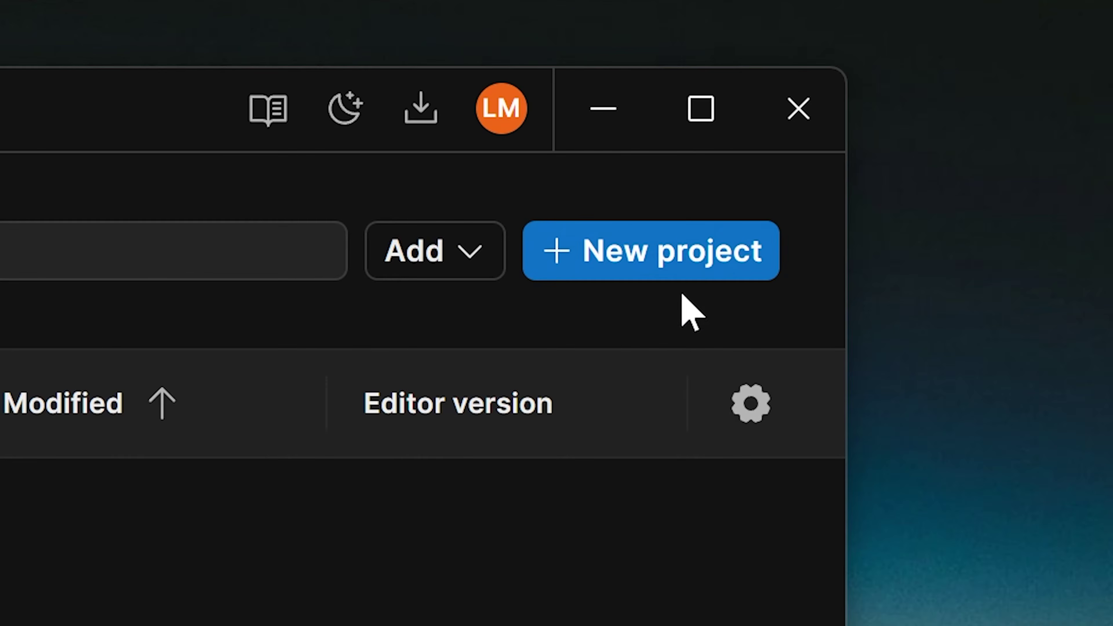
Step: Start a new project in Unity Hub and look through the project templates, including the Sample category
click(955, 118)
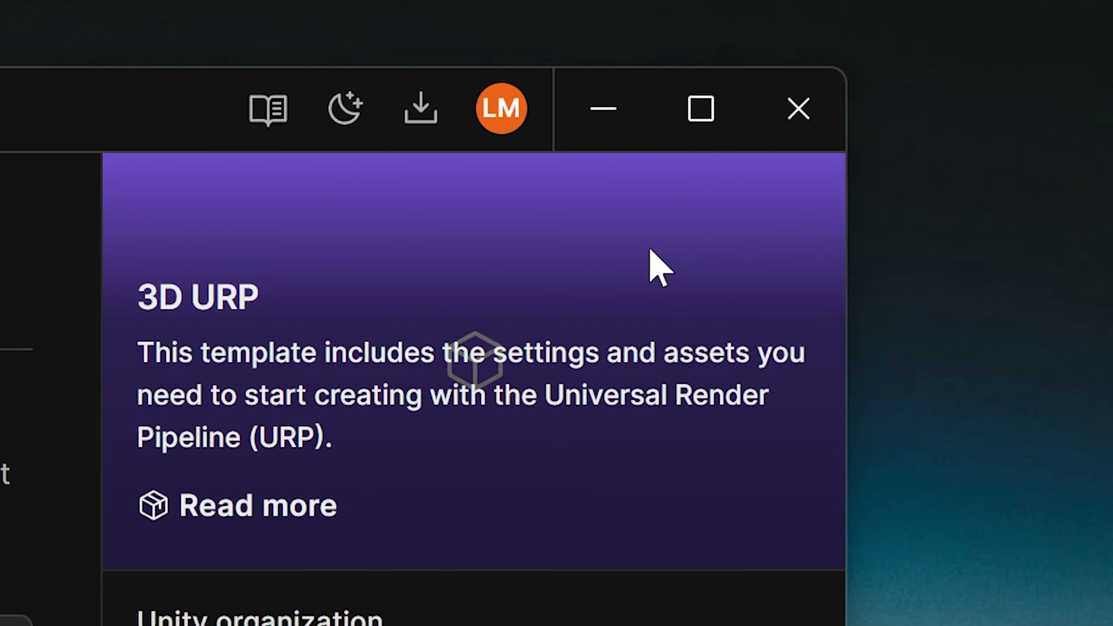
scroll(613, 427, down, 5)
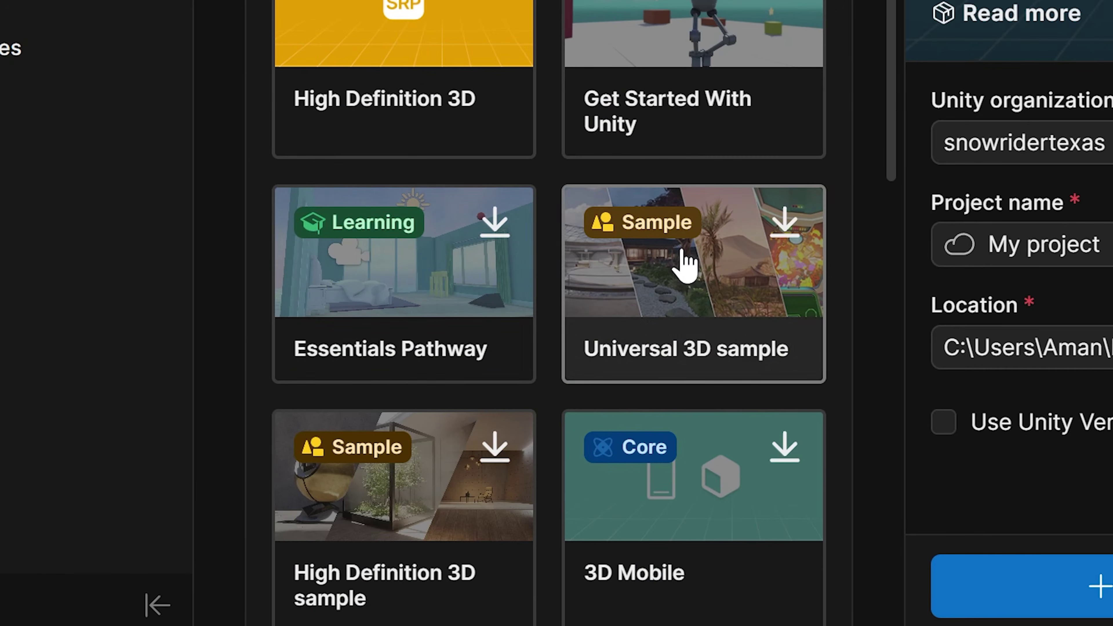
scroll(534, 397, up, 5)
click(765, 54)
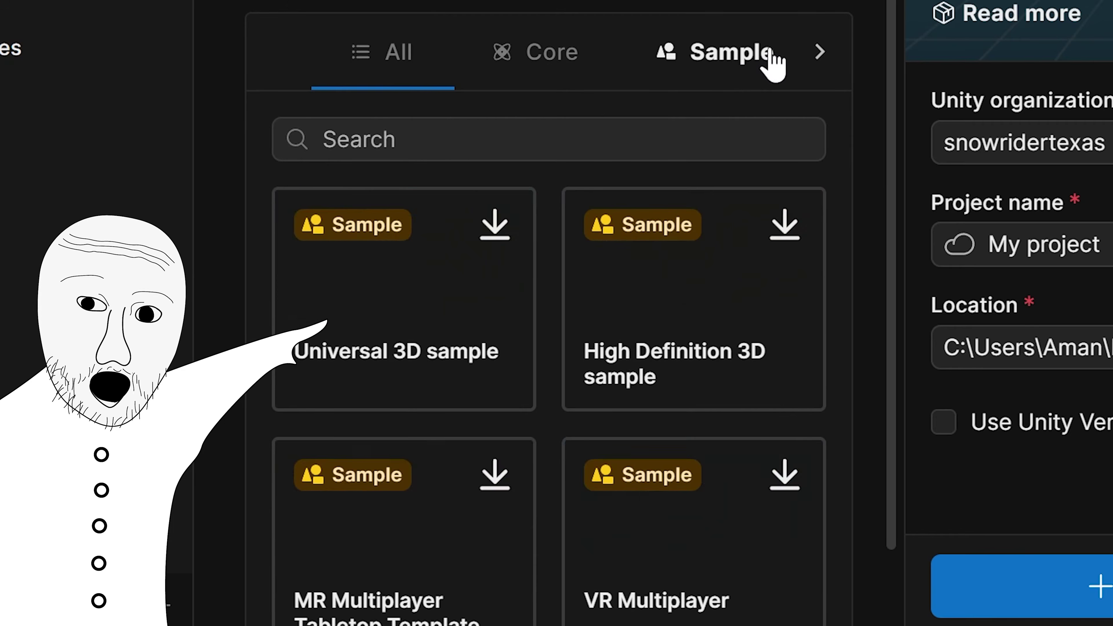
scroll(494, 199, down, 2)
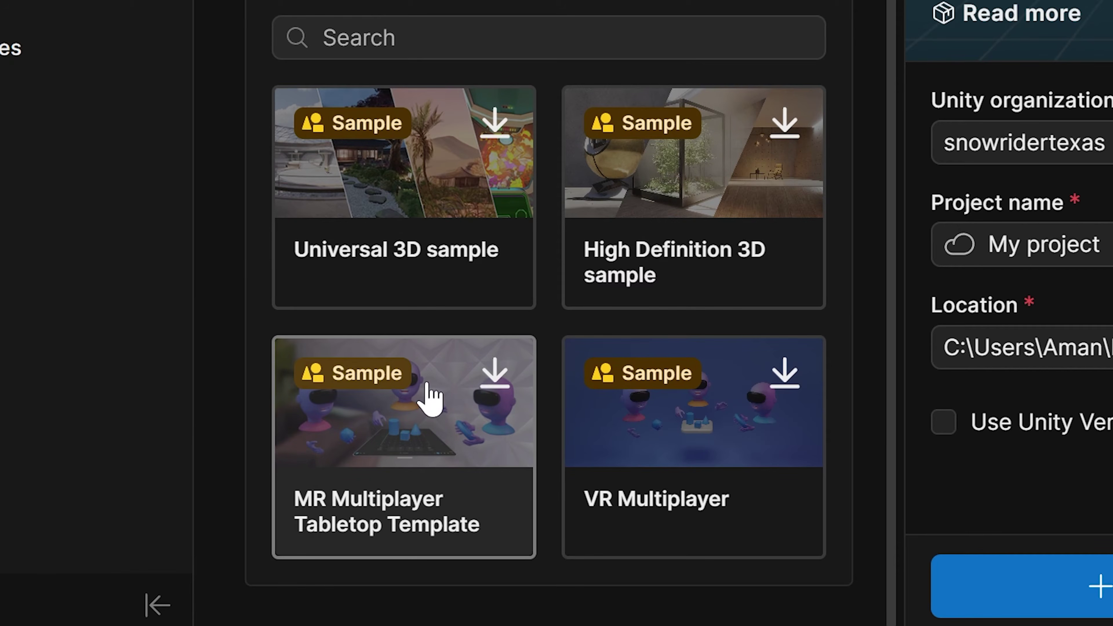
scroll(462, 223, up, 5)
click(514, 226)
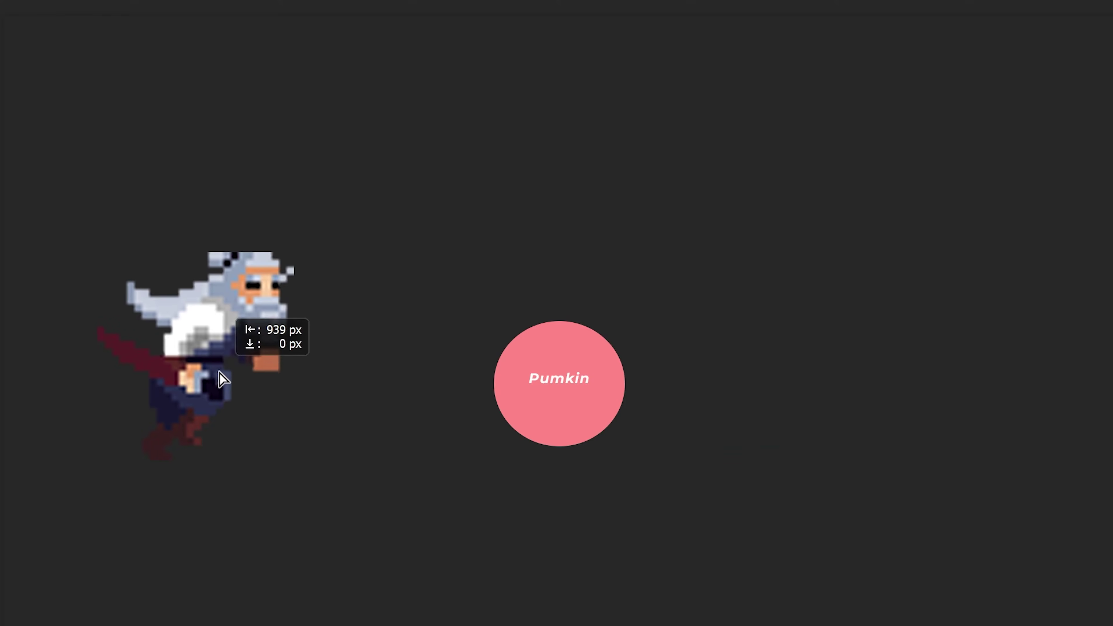
Step: Move the pixel-art samurai sprite across the canvas to the opposite side of the pink Pumkin circle
drag(224, 372, 883, 346)
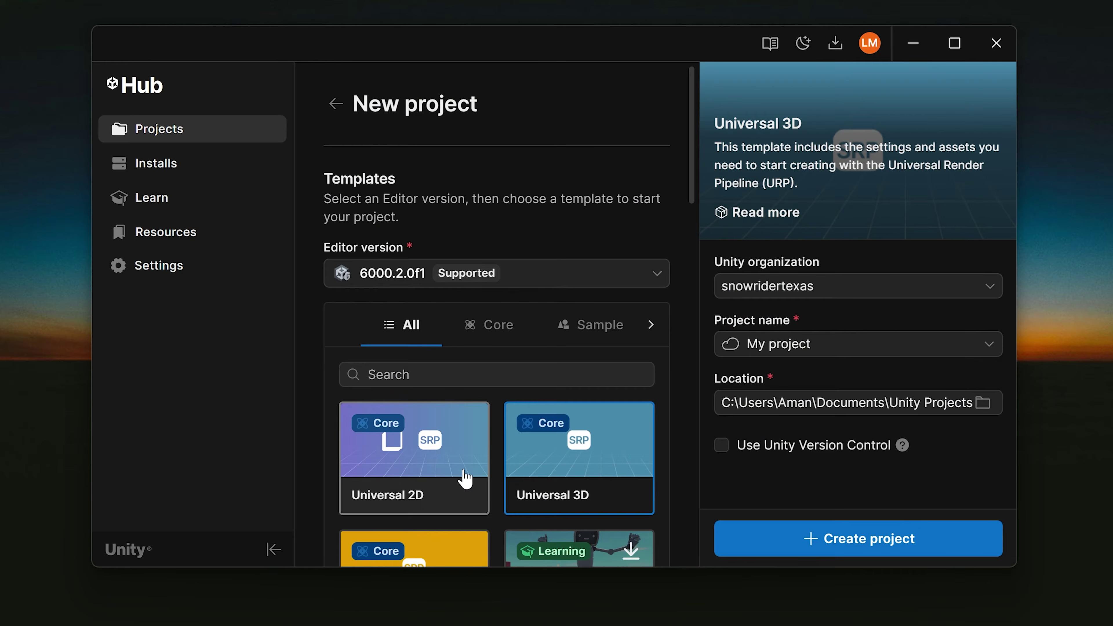
Step: Create a Unity project from the Universal 2D template, named theBest2DGame
click(451, 475)
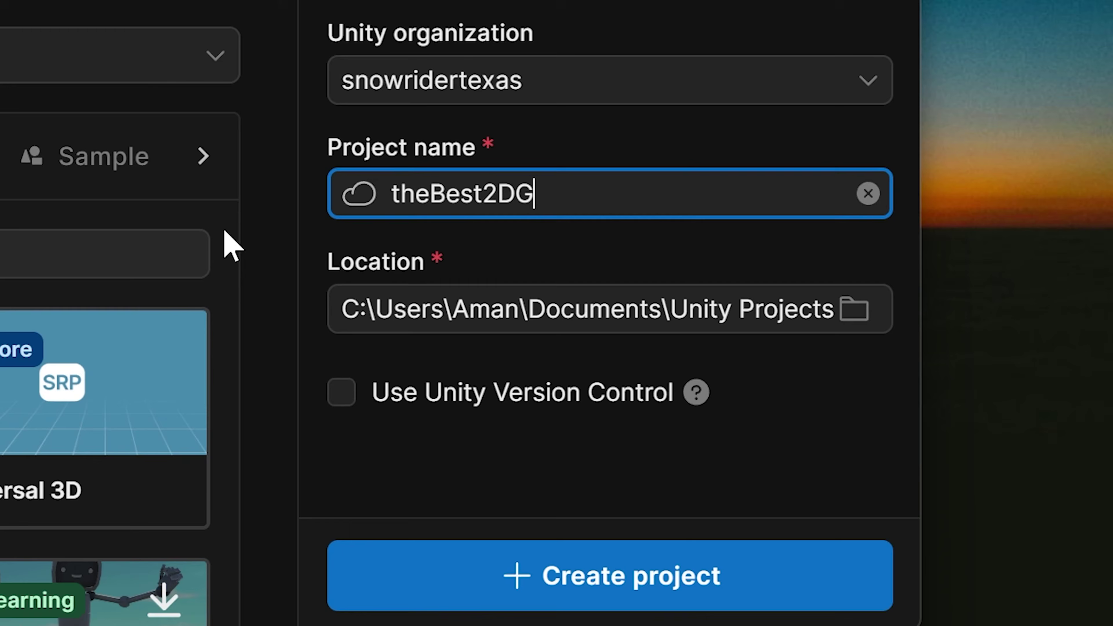
text(ame)
click(756, 483)
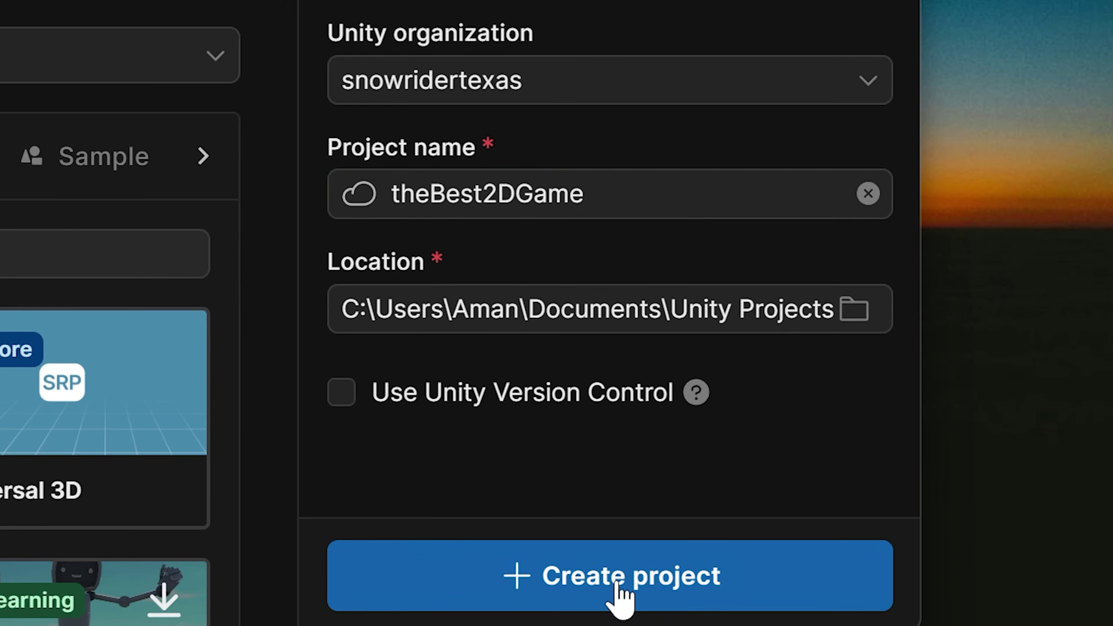
click(620, 599)
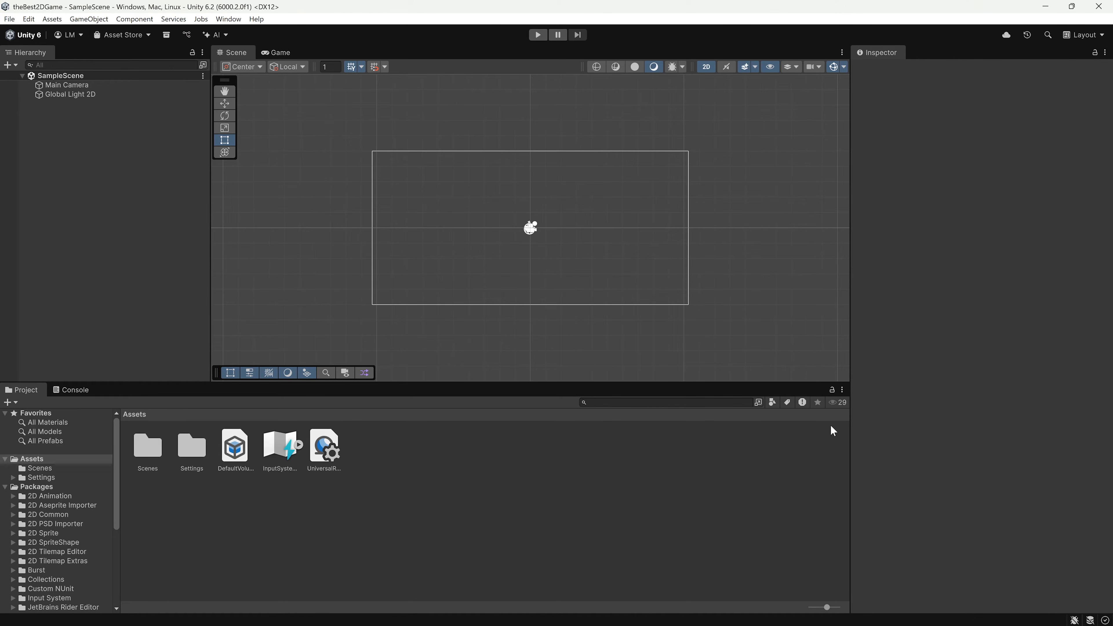
Step: Examine the empty 2D scene, the Inspector, and the Main Camera and Global Light 2D objects in the Hierarchy
scroll(471, 226, up, 4)
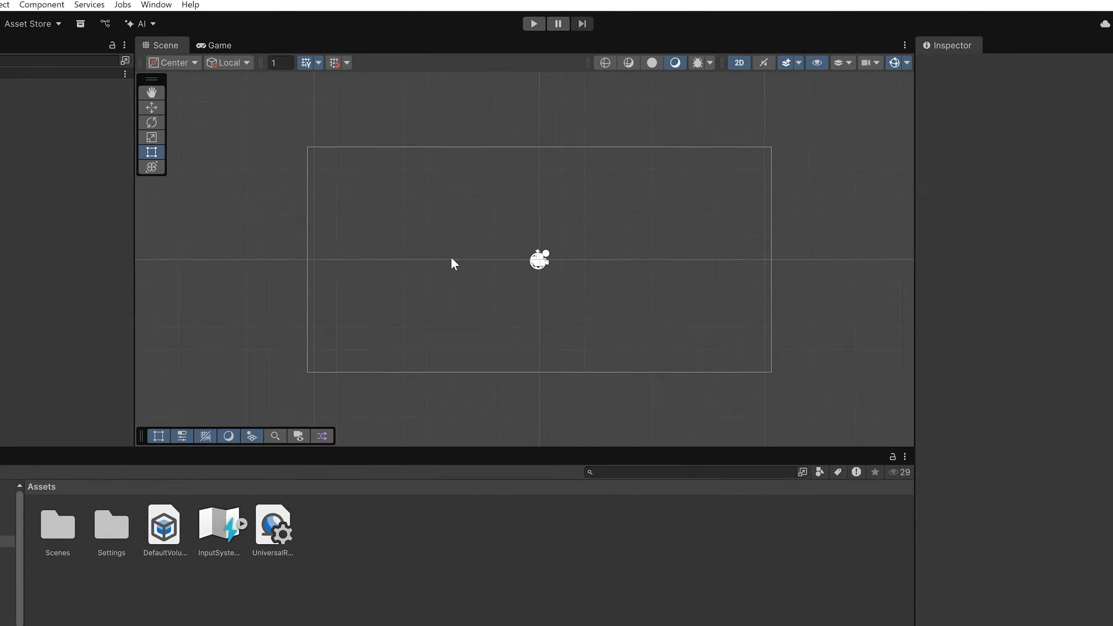
scroll(471, 226, down, 4)
scroll(471, 226, up, 4)
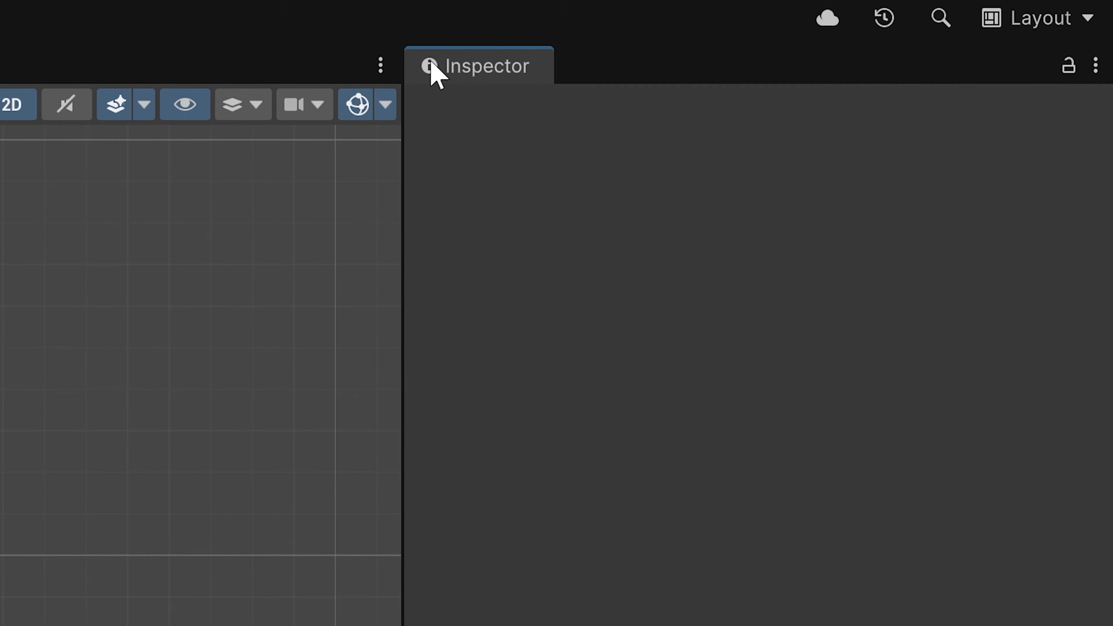
drag(400, 340, 412, 439)
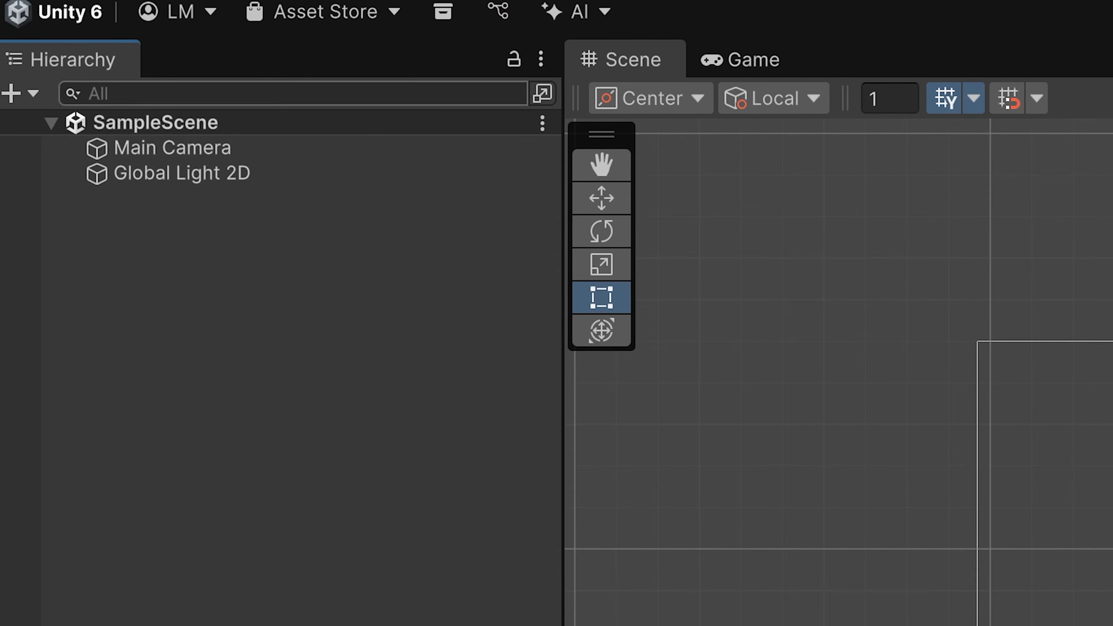
click(248, 147)
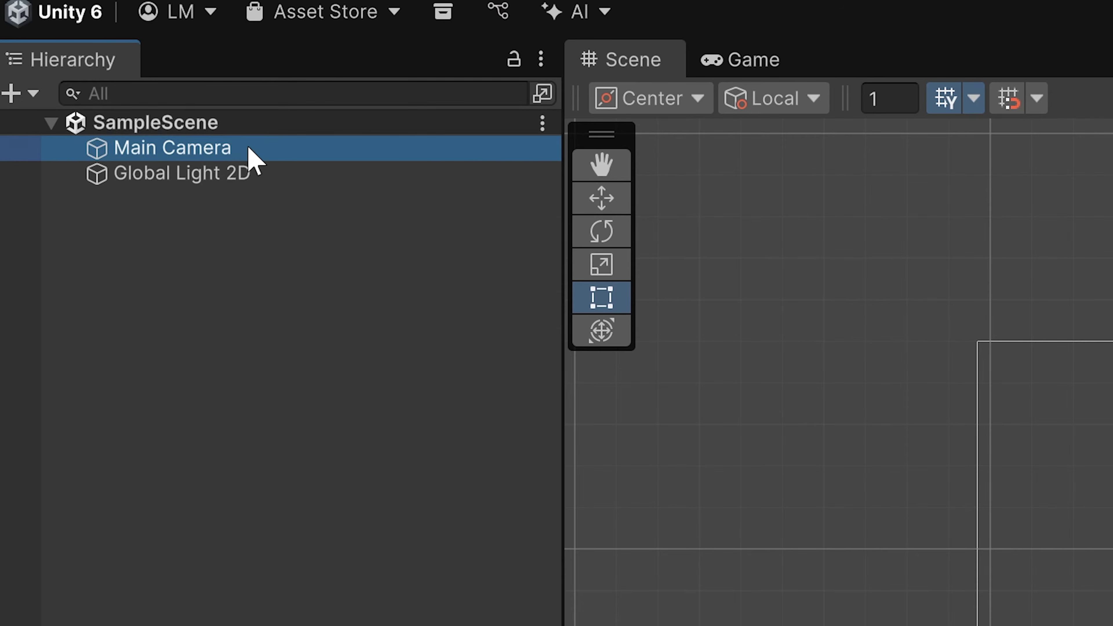
click(281, 175)
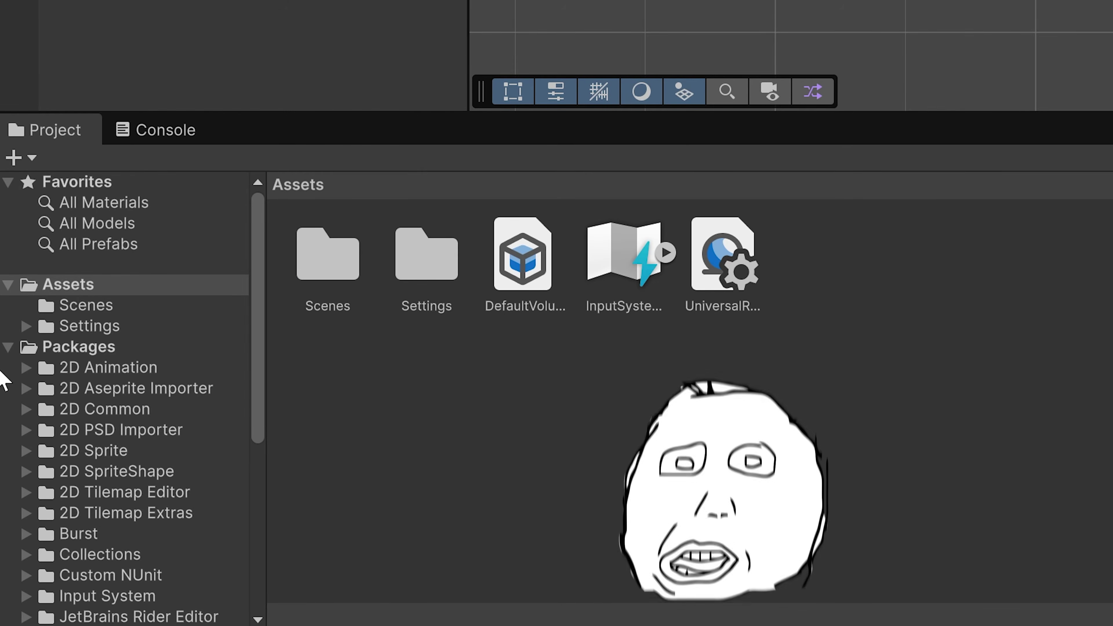
Step: Look over the installed package folders, collapse the Packages folder, and run the game in Play mode
scroll(144, 384, down, 5)
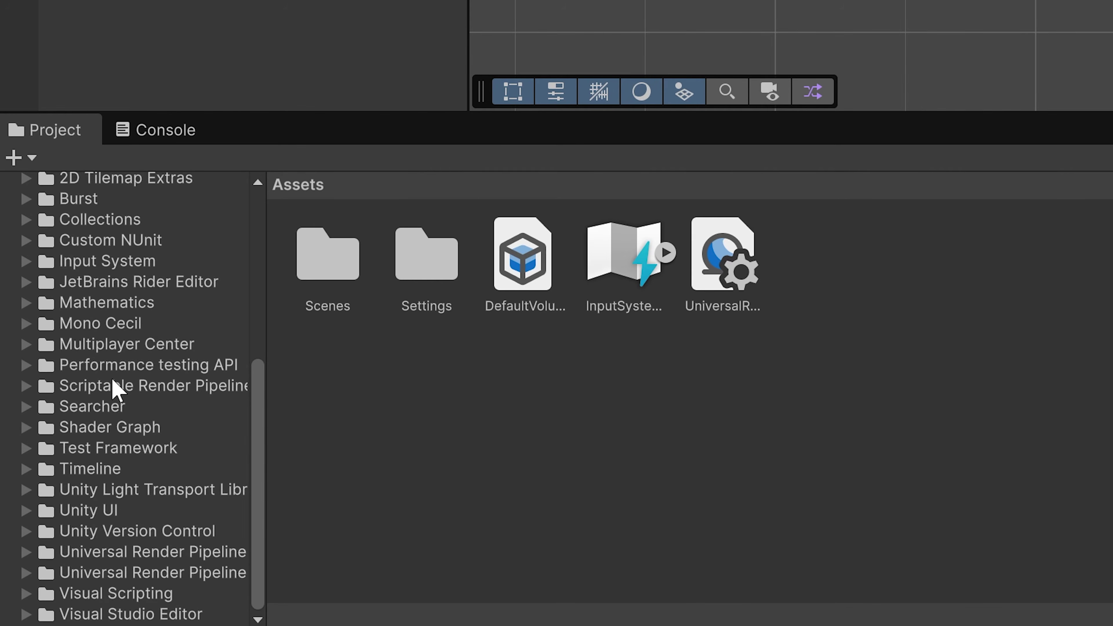
scroll(118, 390, up, 5)
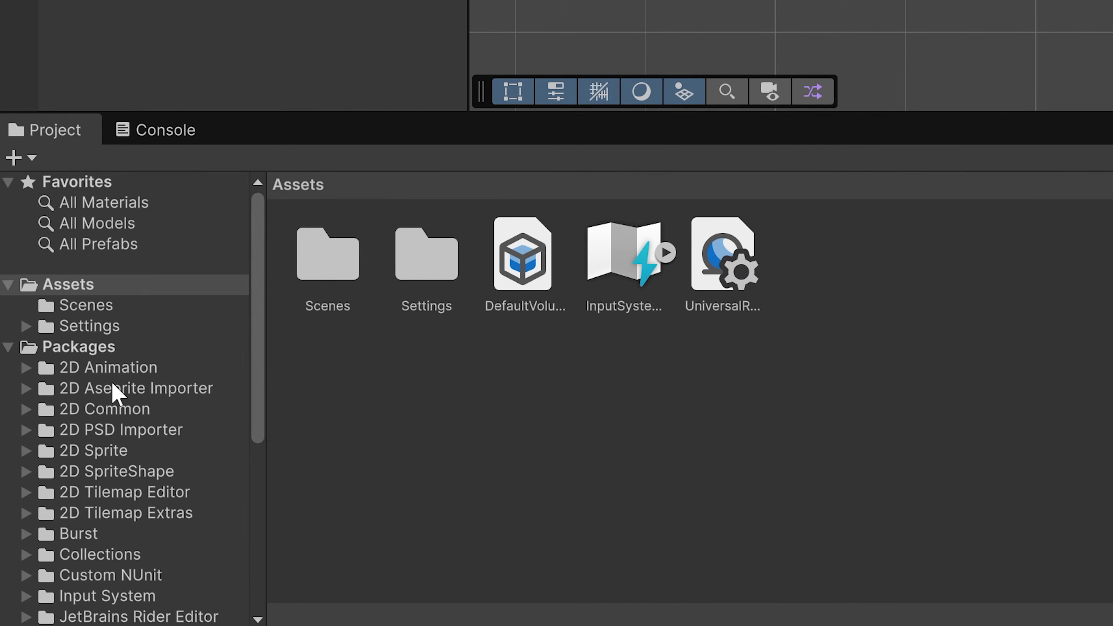
click(9, 346)
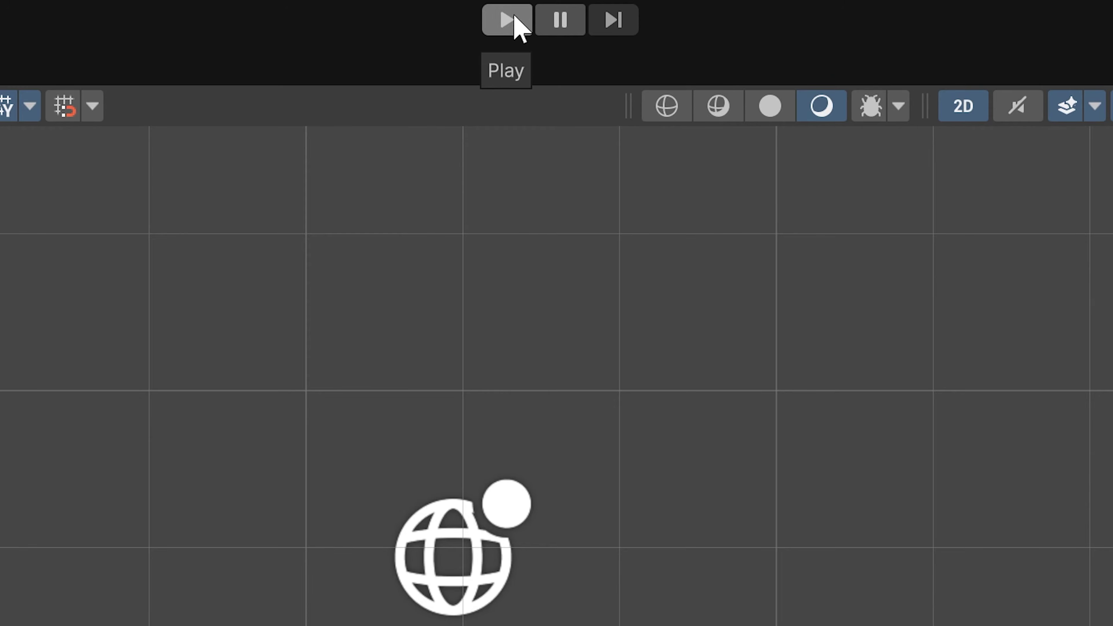
click(510, 18)
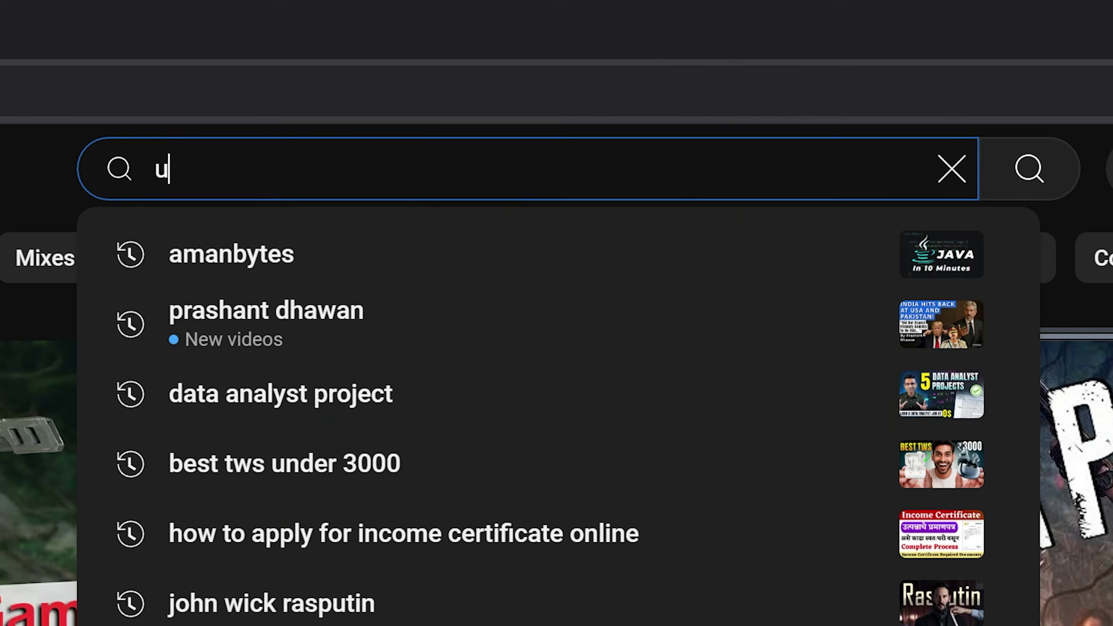
Step: Switch to YouTube and search for "unity 2d tutorial"
text(nity 2d tutorial)
key(Return)
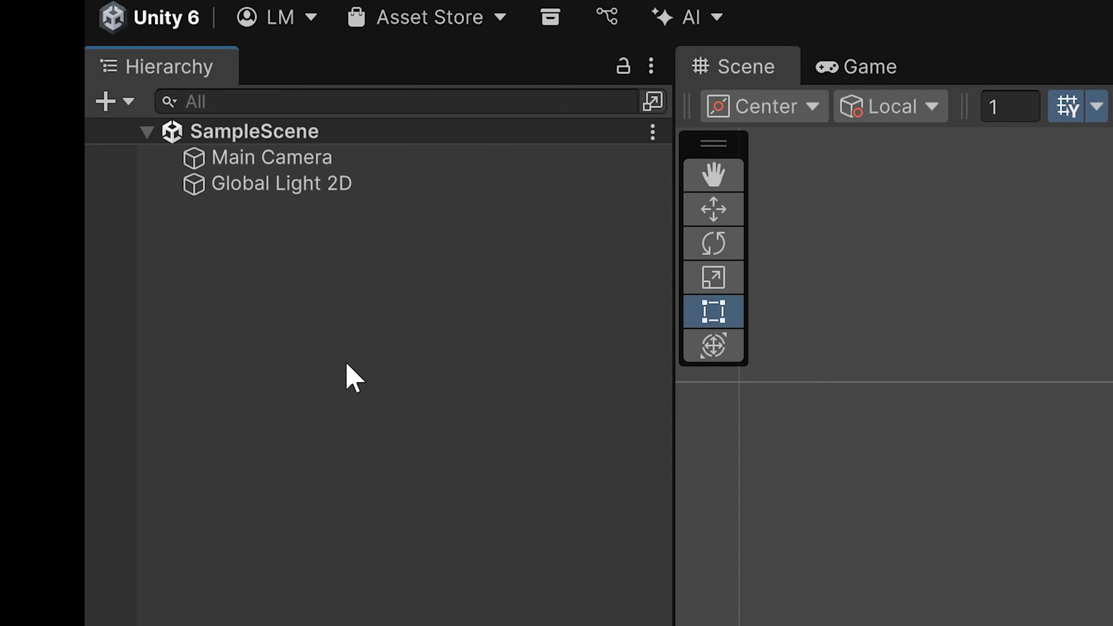
Step: Create an empty GameObject in SampleScene and keep its default name
right_click(354, 378)
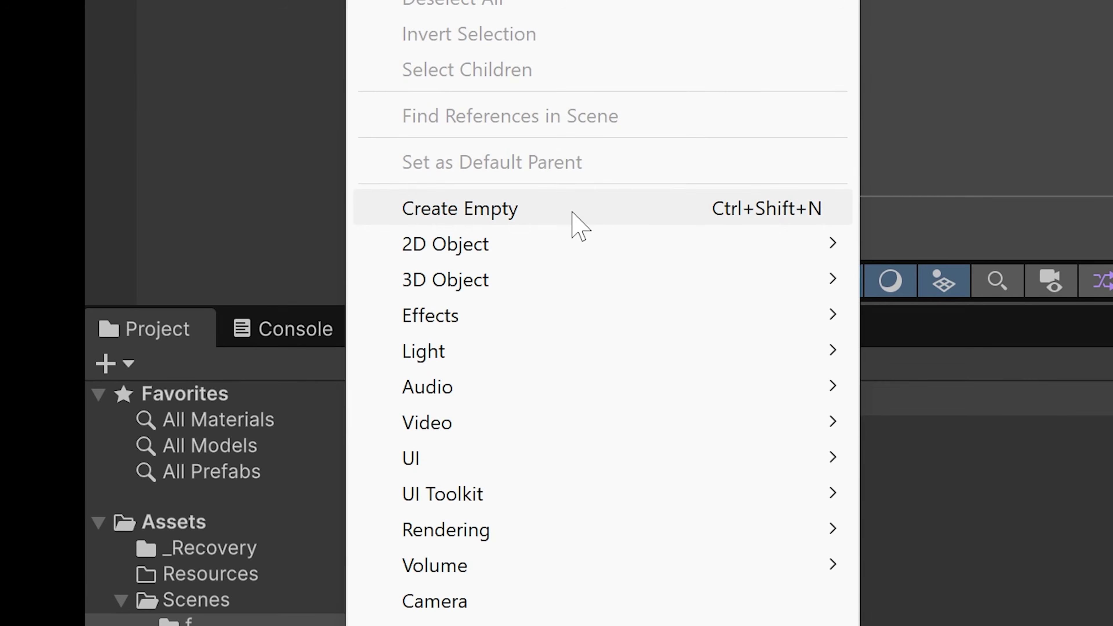
click(572, 209)
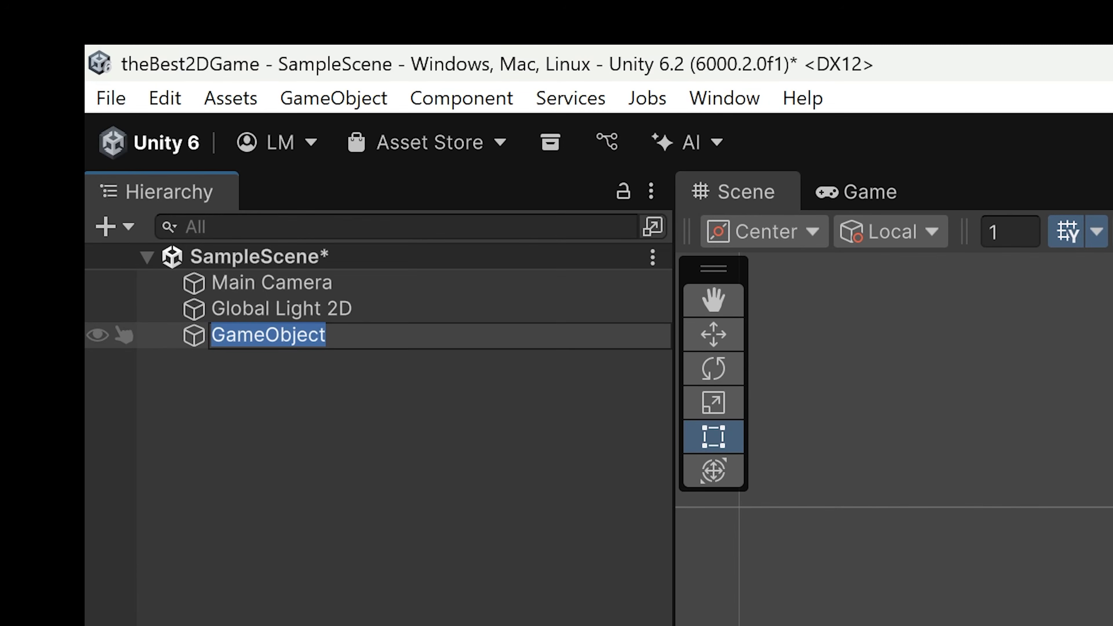
click(346, 362)
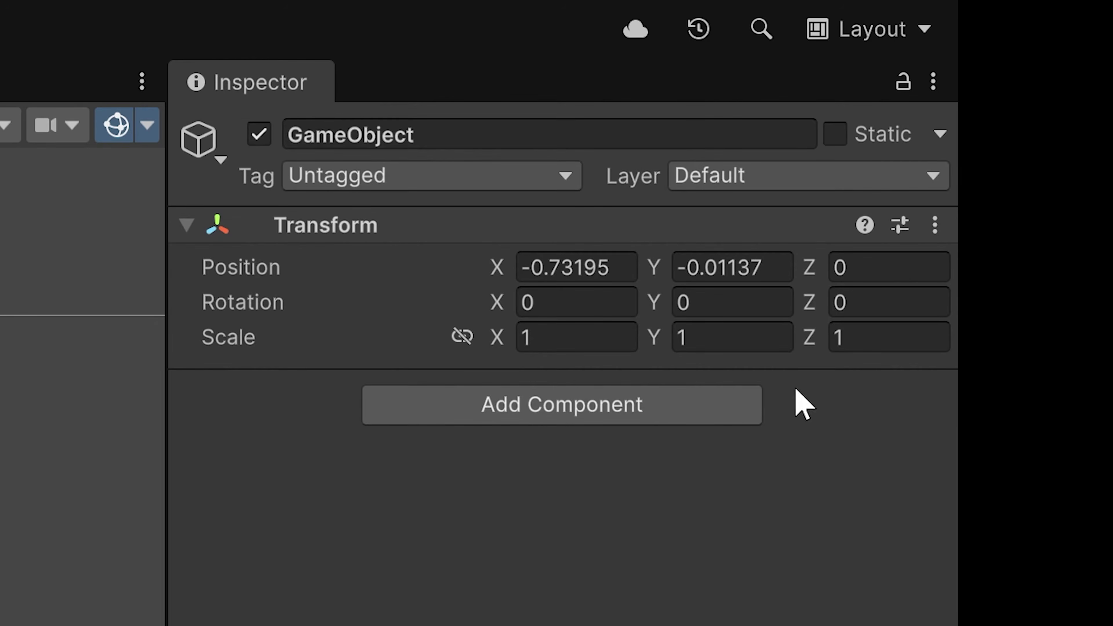
Step: Search for "sprite" among the components to add to the empty GameObject and choose Sprite Renderer
click(723, 404)
text(re)
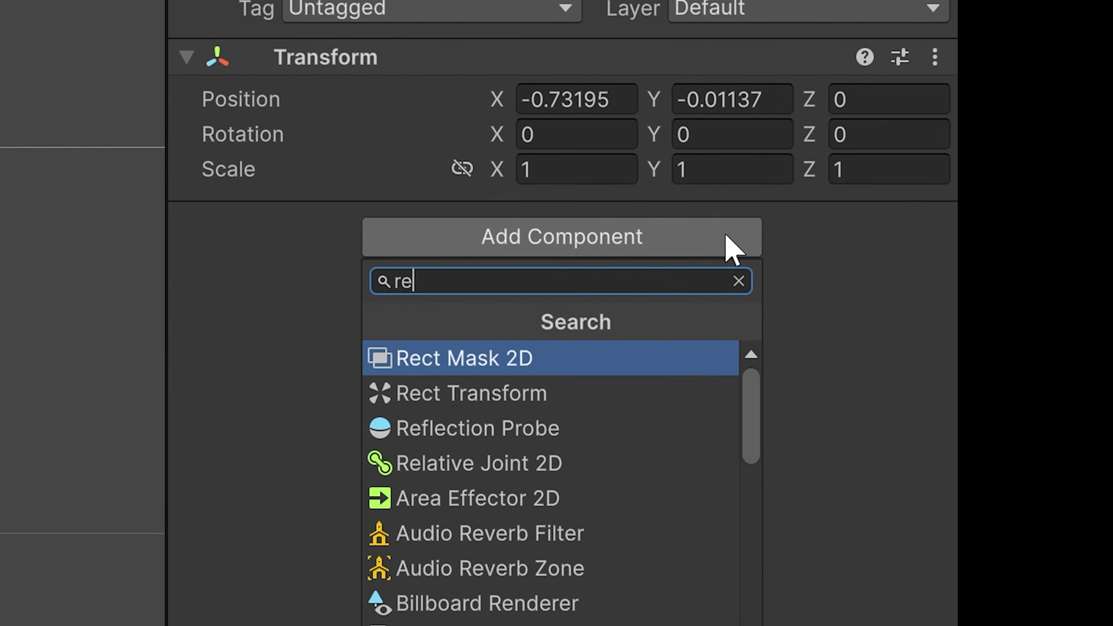
text(nd)
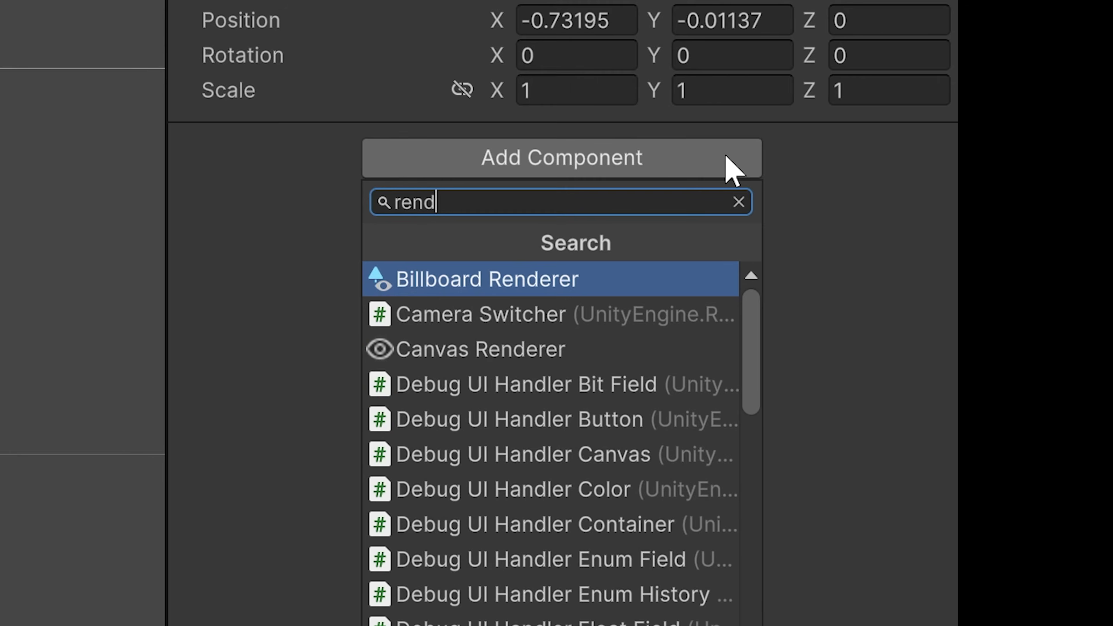
text(e)
key(BackSpace)
key(BackSpace)
key(BackSpace)
key(BackSpace)
key(BackSpace)
text(sprit)
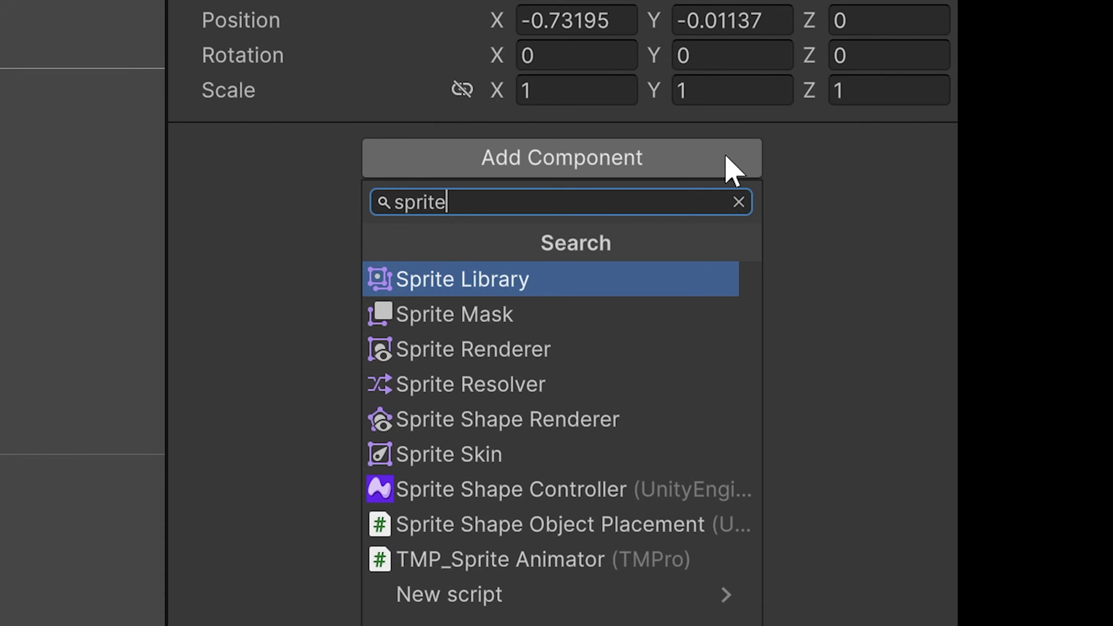
key(Down)
key(Down)
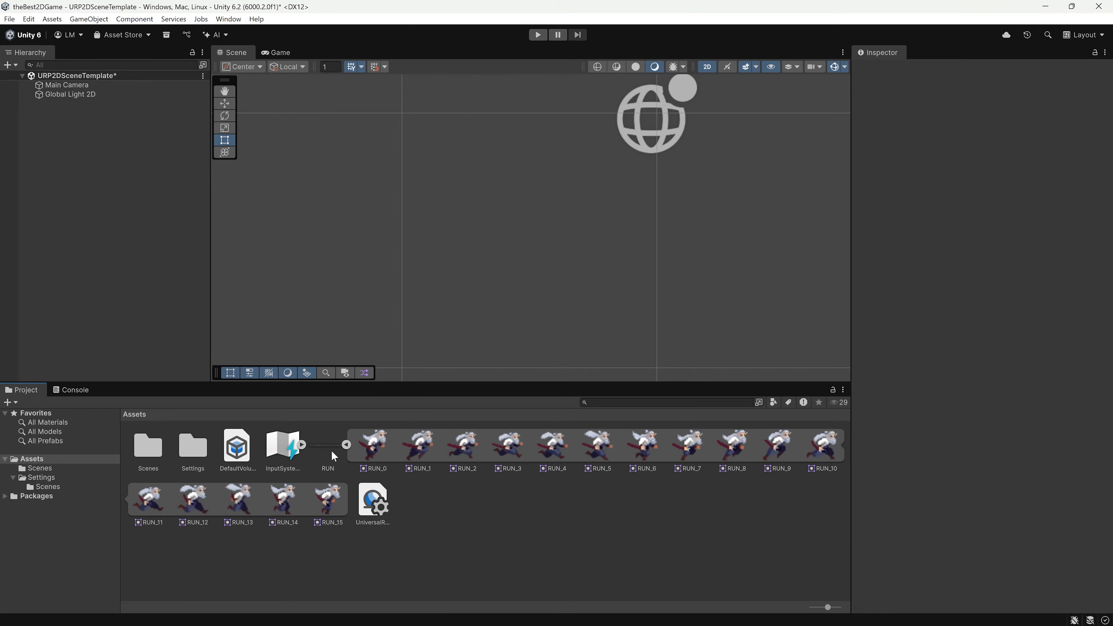
Step: Place the RUN sprite sheet in the scene as an animated object, with its animation clip saved as SamuraiRun
drag(333, 456, 490, 249)
drag(491, 249, 521, 221)
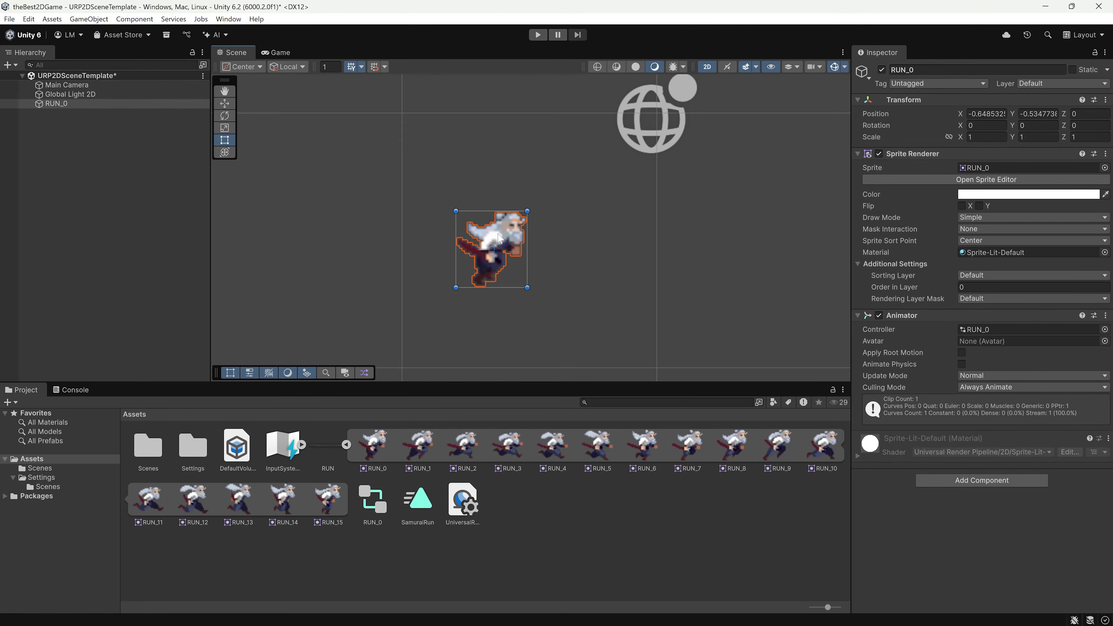
scroll(552, 230, up, 2)
Step: Rename the RUN_0 game object as Samurai
click(87, 202)
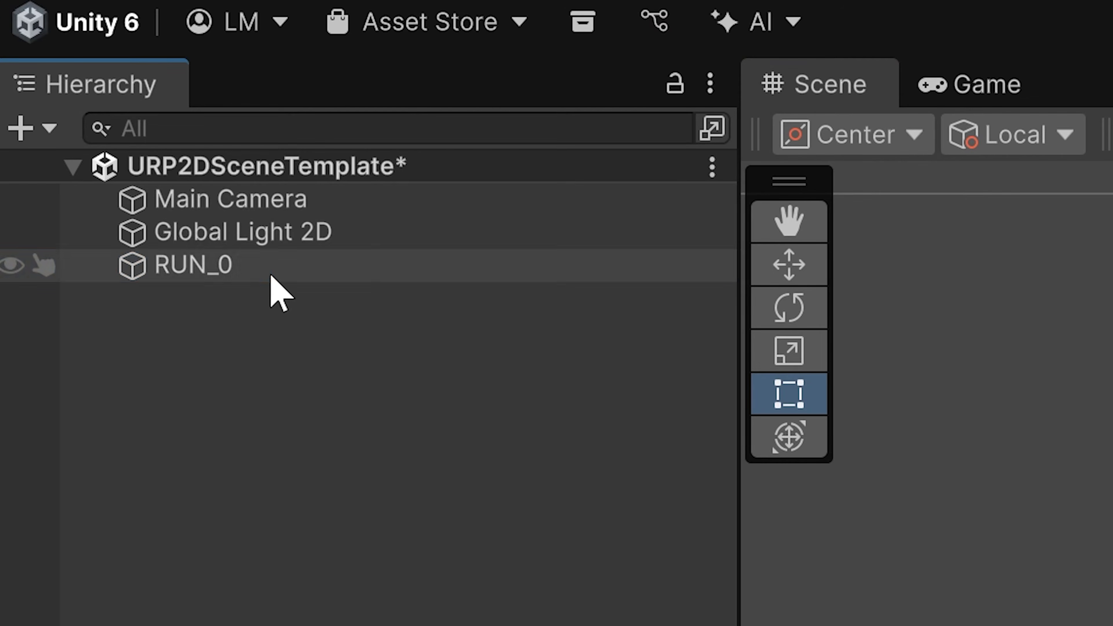
click(77, 106)
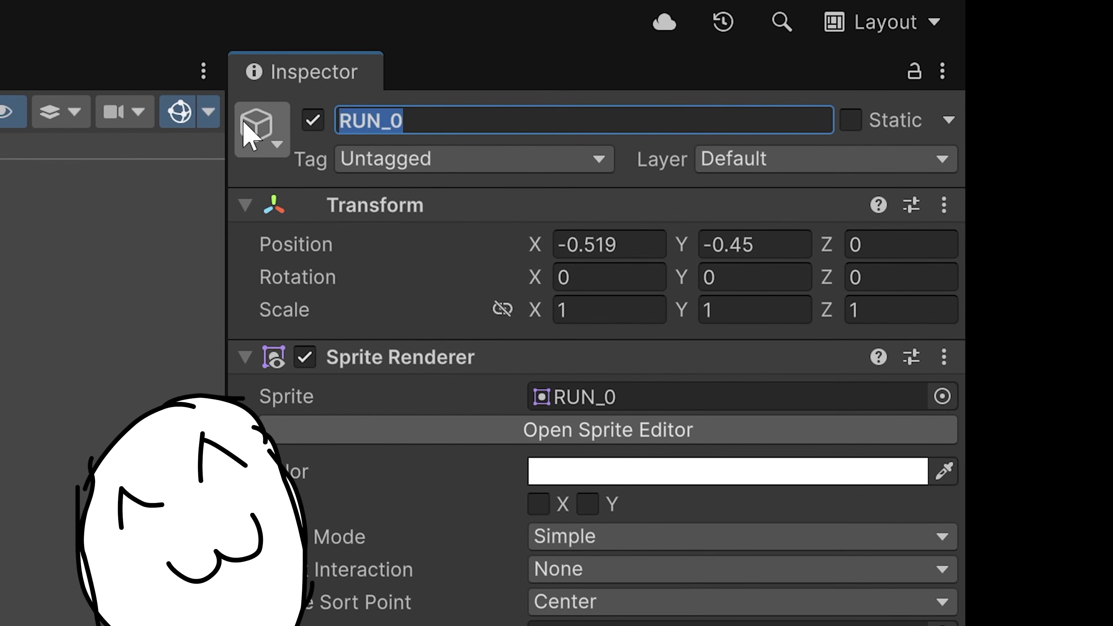
text(S)
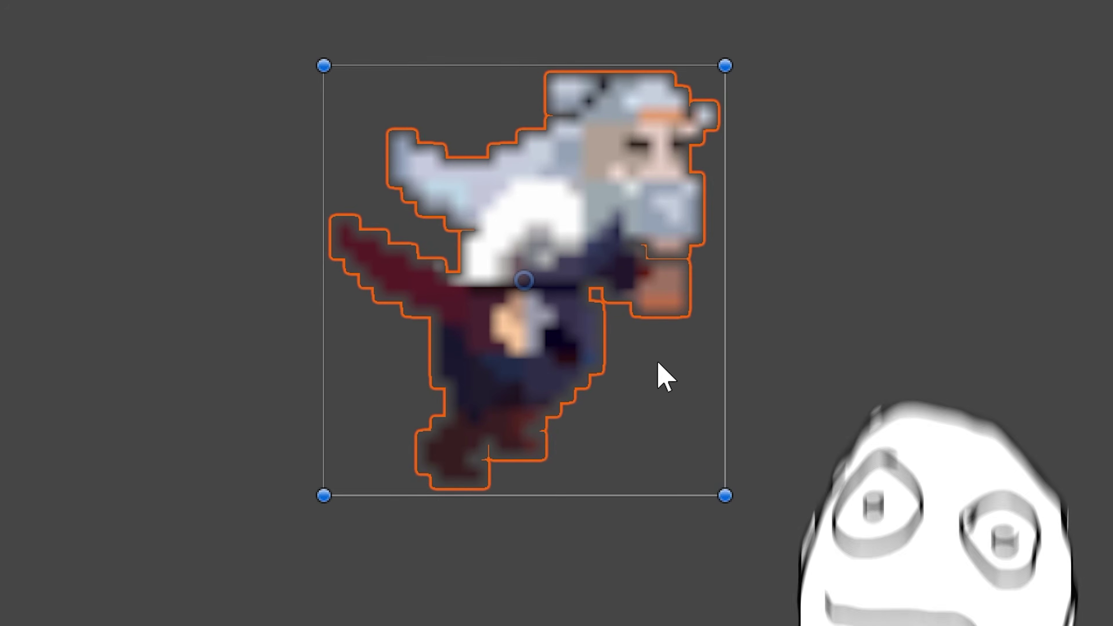
click(659, 364)
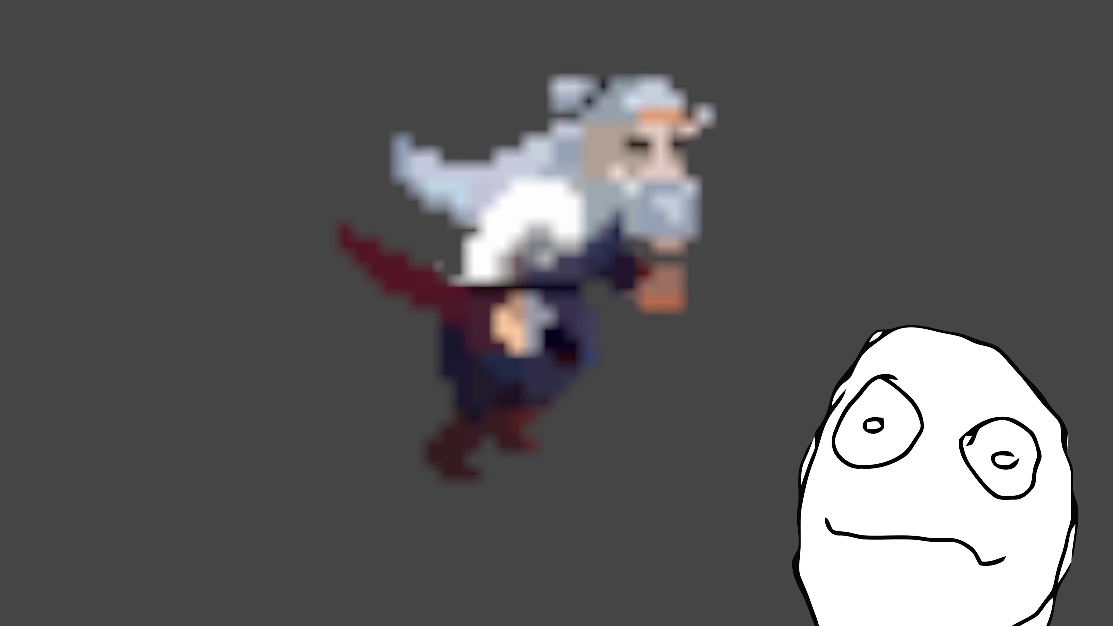
Step: Switch to Godot and set the CanvasItem texture filter of the 2D node to Nearest
click(562, 399)
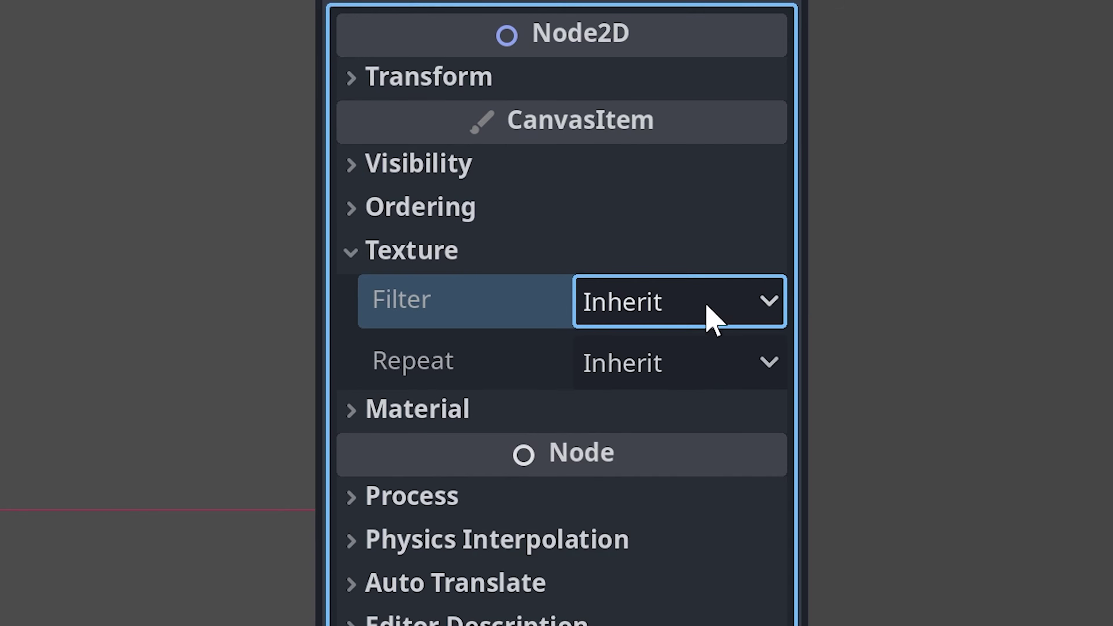
click(653, 307)
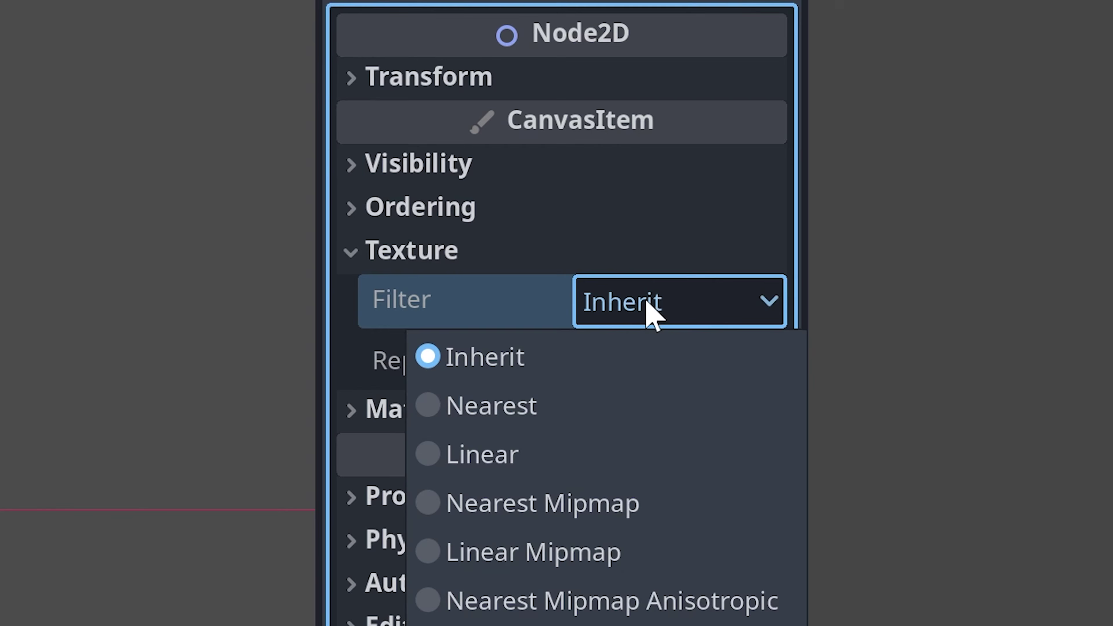
click(517, 413)
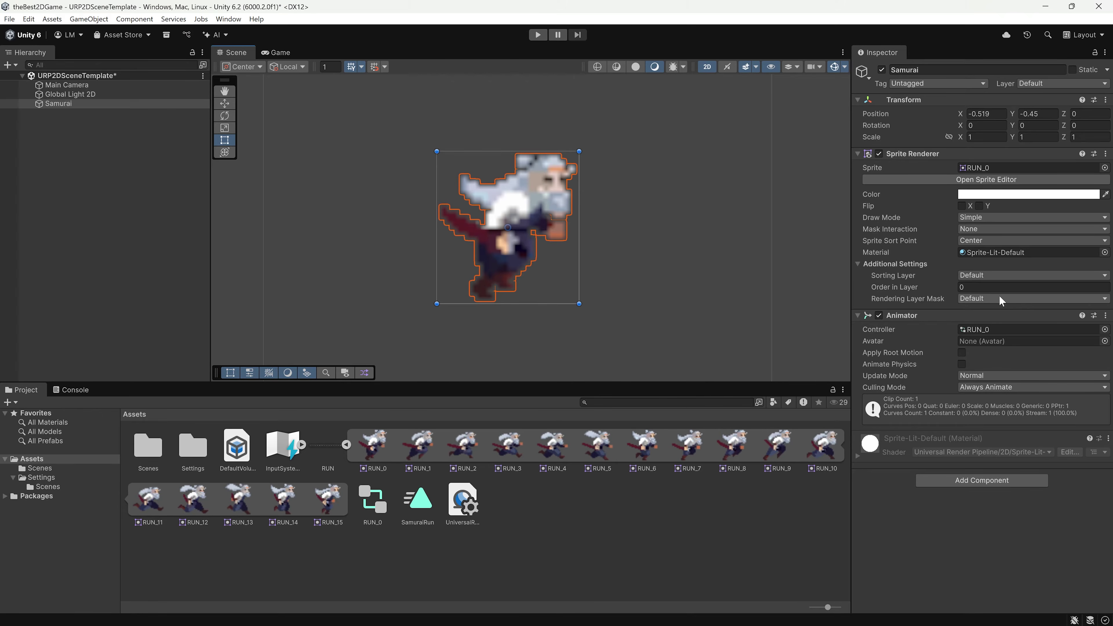
Step: Switch to Unity and check the Sorting Layer options of the Samurai's Sprite Renderer
click(1012, 272)
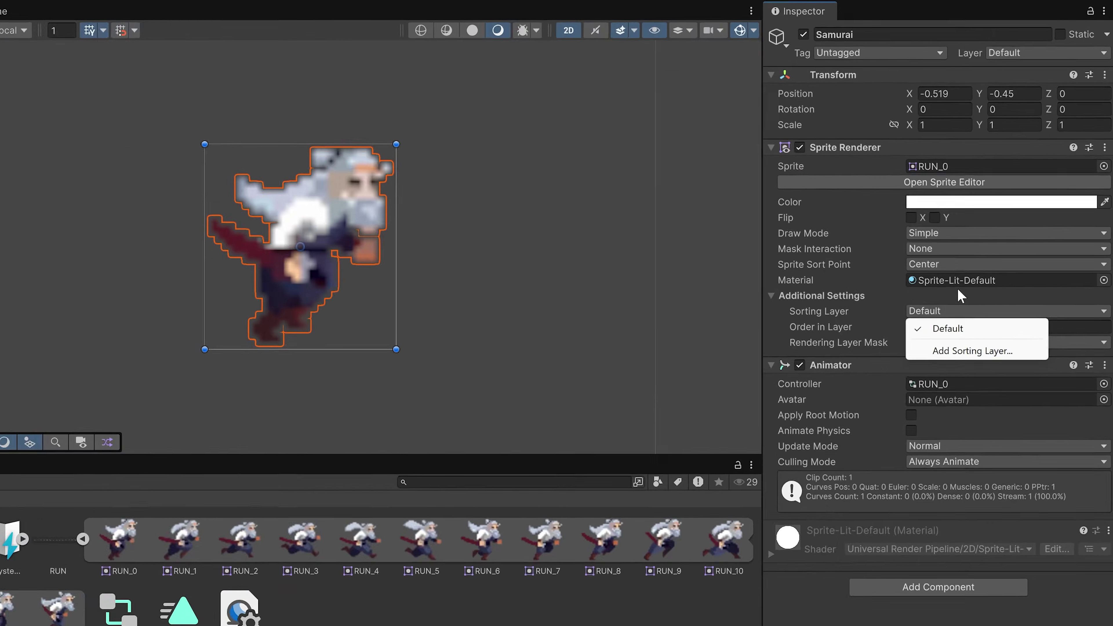
click(979, 263)
click(951, 263)
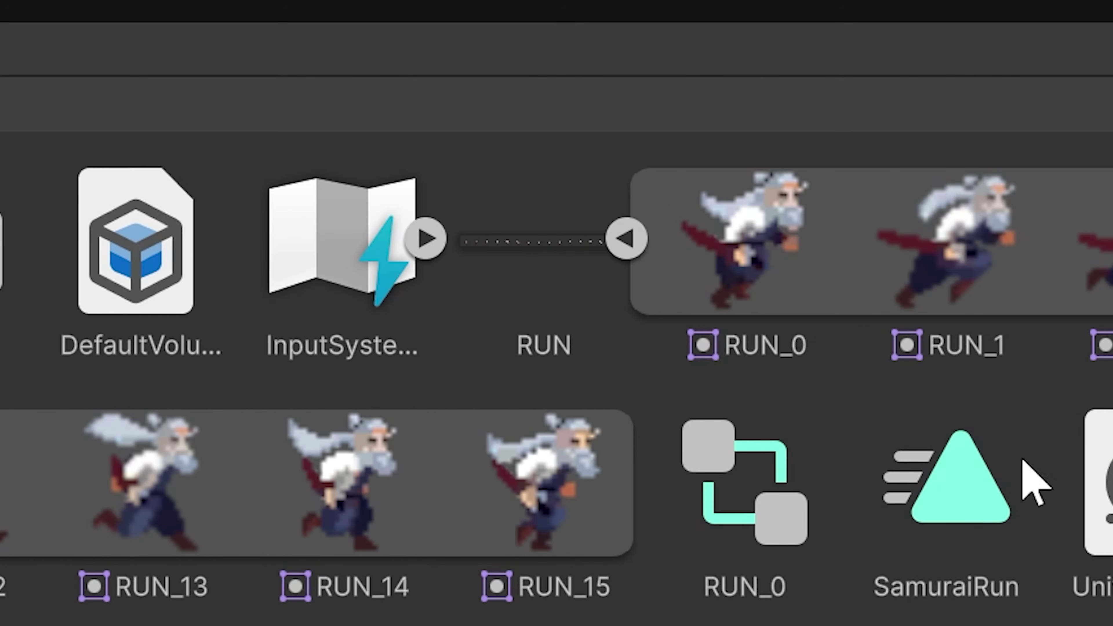
Step: Set the Filter Mode of the RUN sprite sheet to Point (no filter) and save its import settings
click(528, 253)
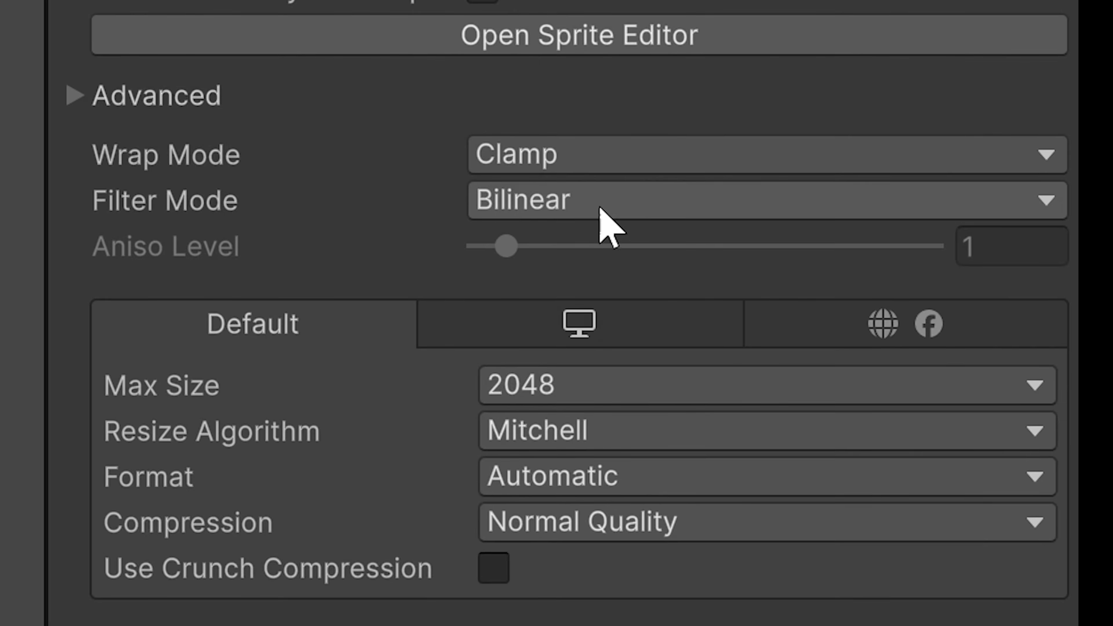
click(600, 208)
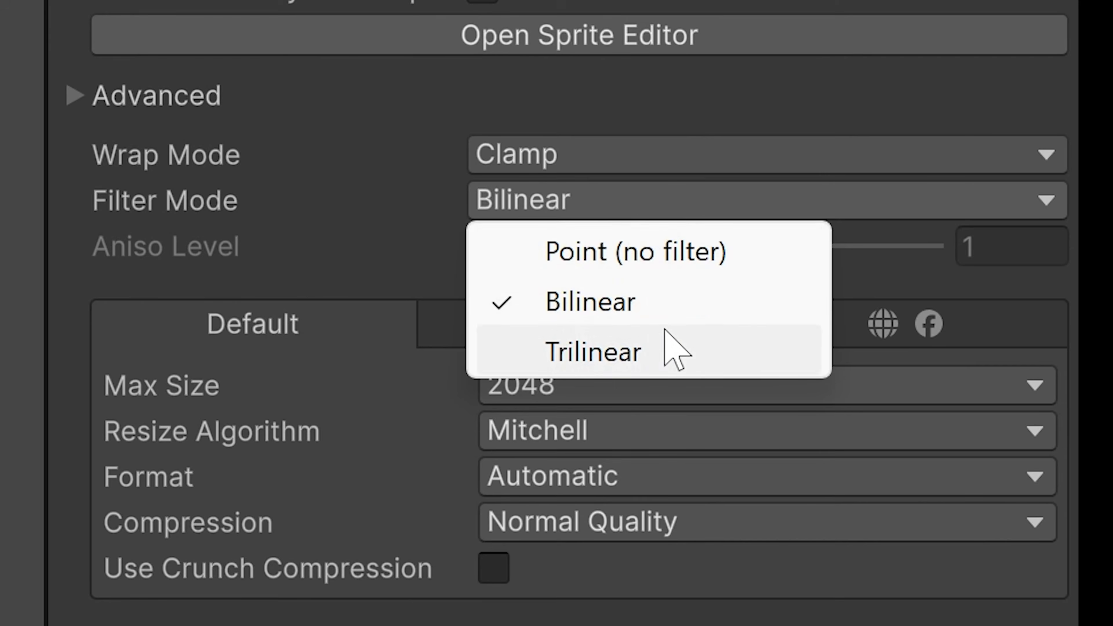
click(414, 153)
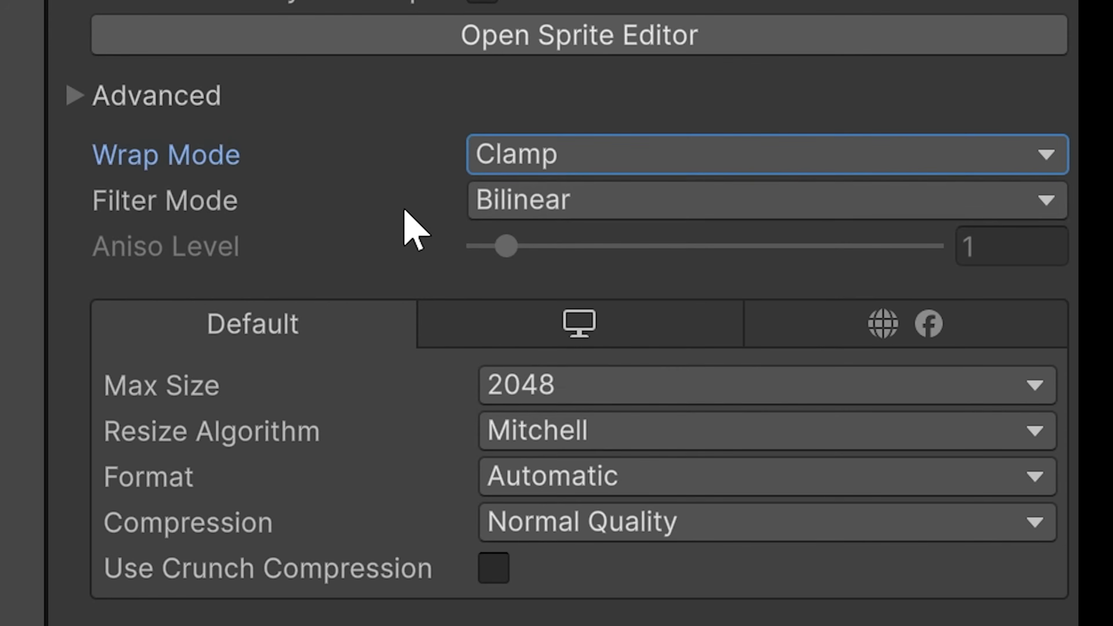
click(548, 200)
click(376, 225)
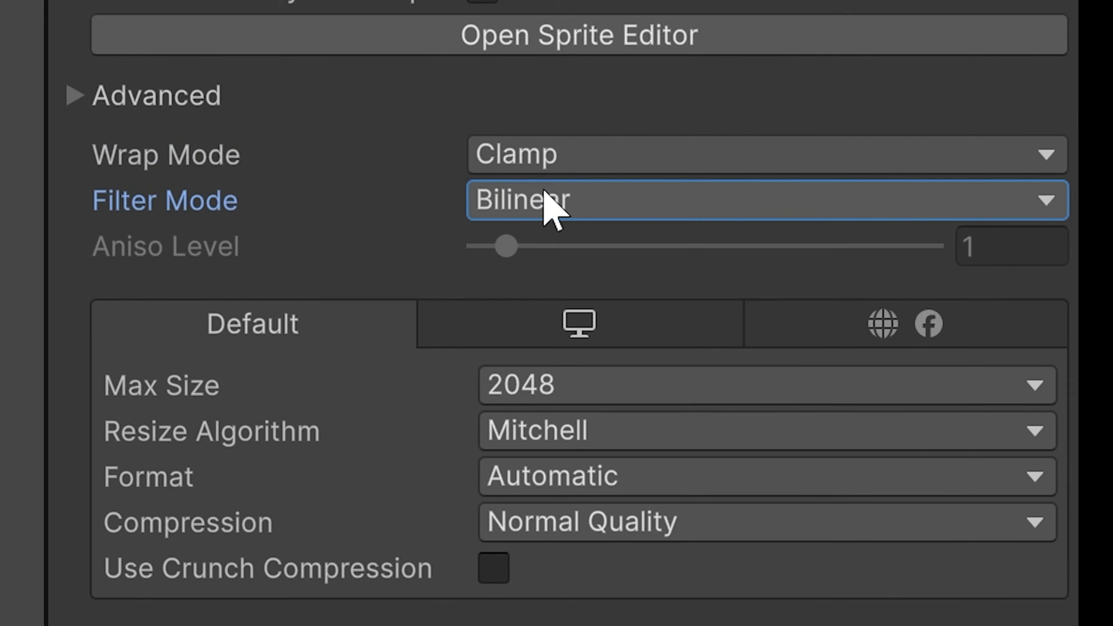
click(552, 206)
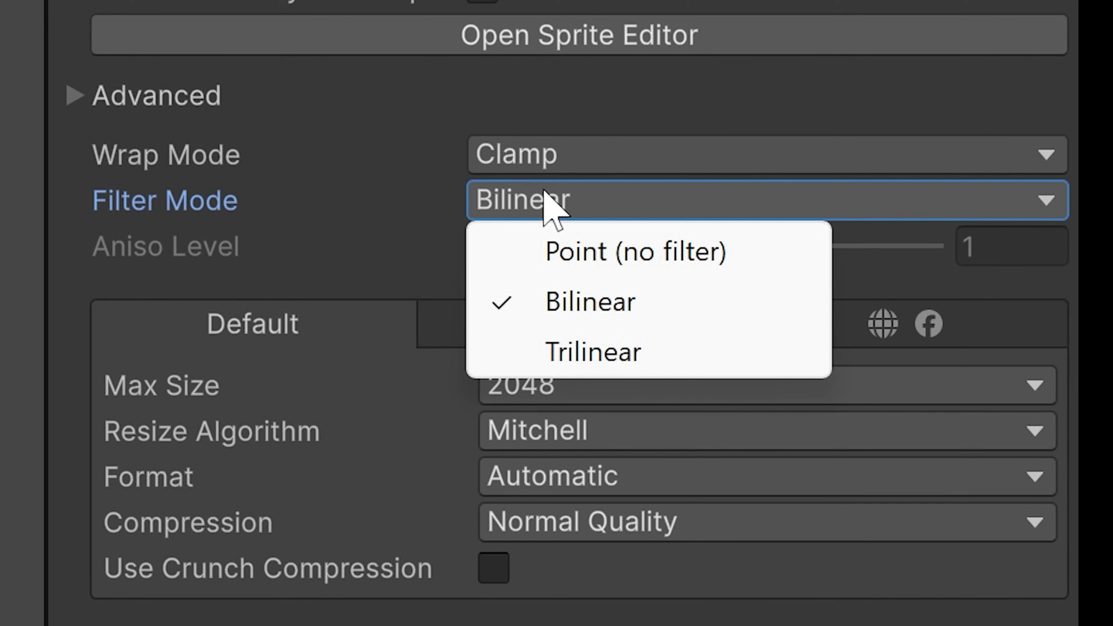
click(675, 263)
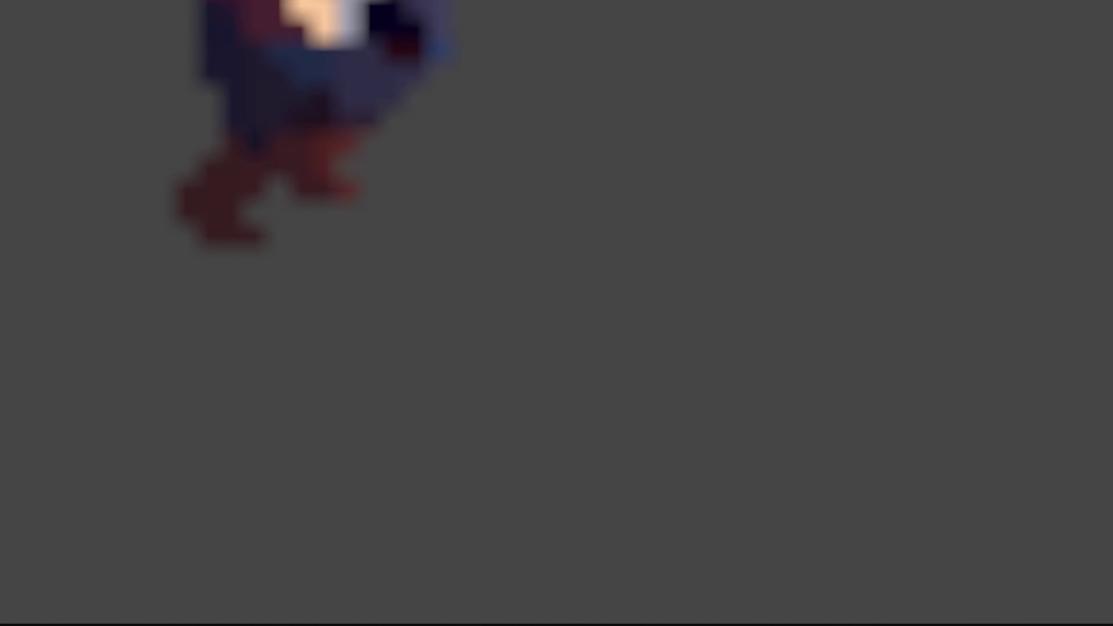
click(324, 2)
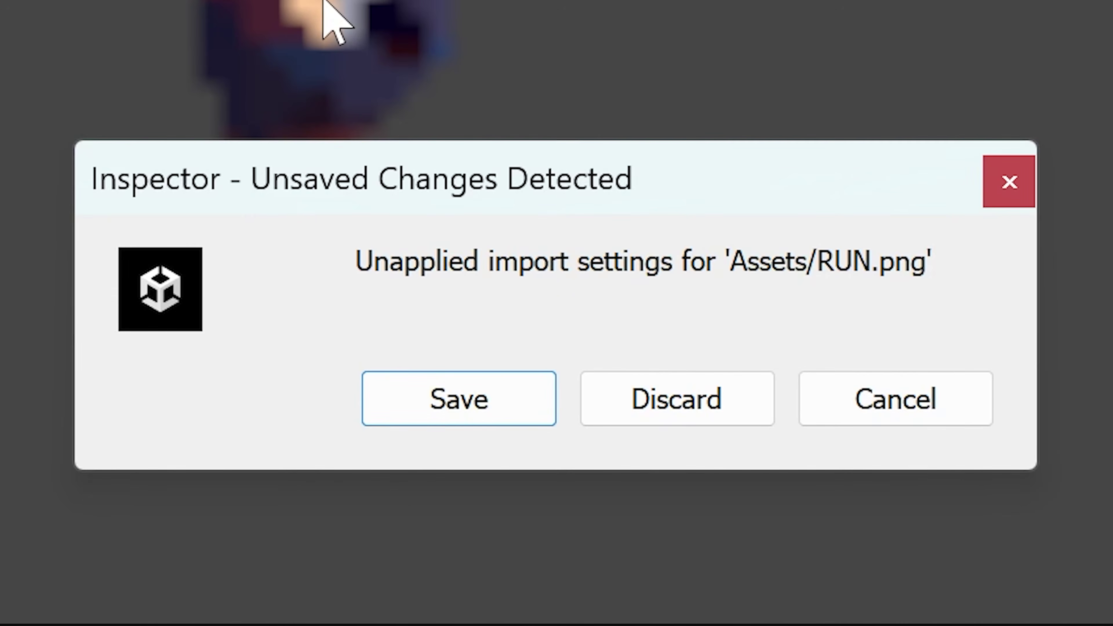
click(494, 396)
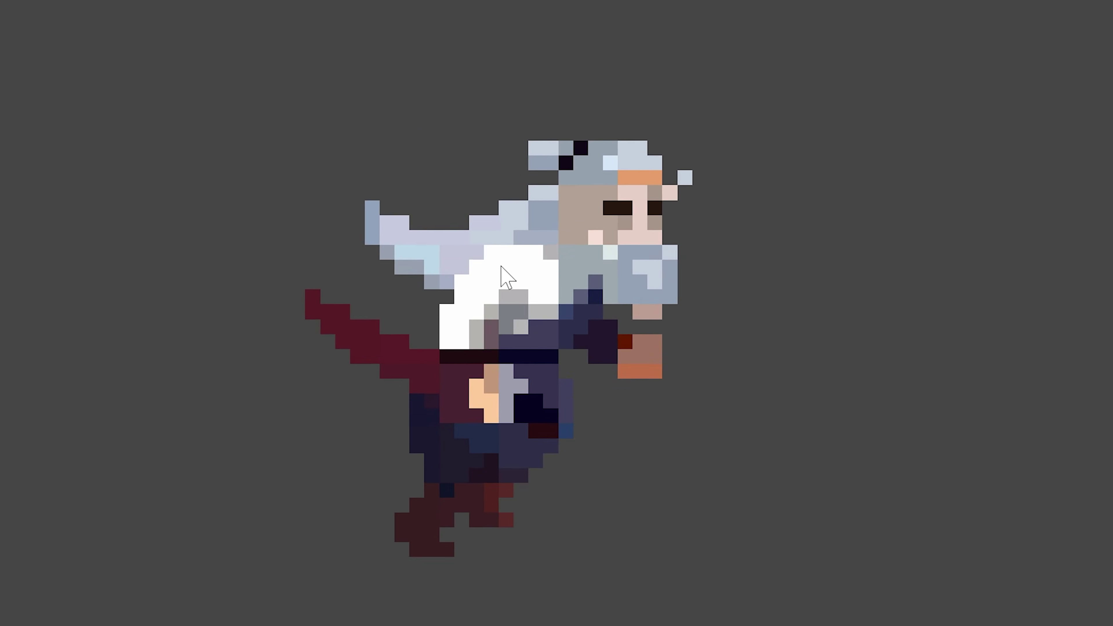
Step: Examine the samurai sprite in the scene and run the game
scroll(501, 266, up, 5)
scroll(501, 266, down, 8)
click(536, 337)
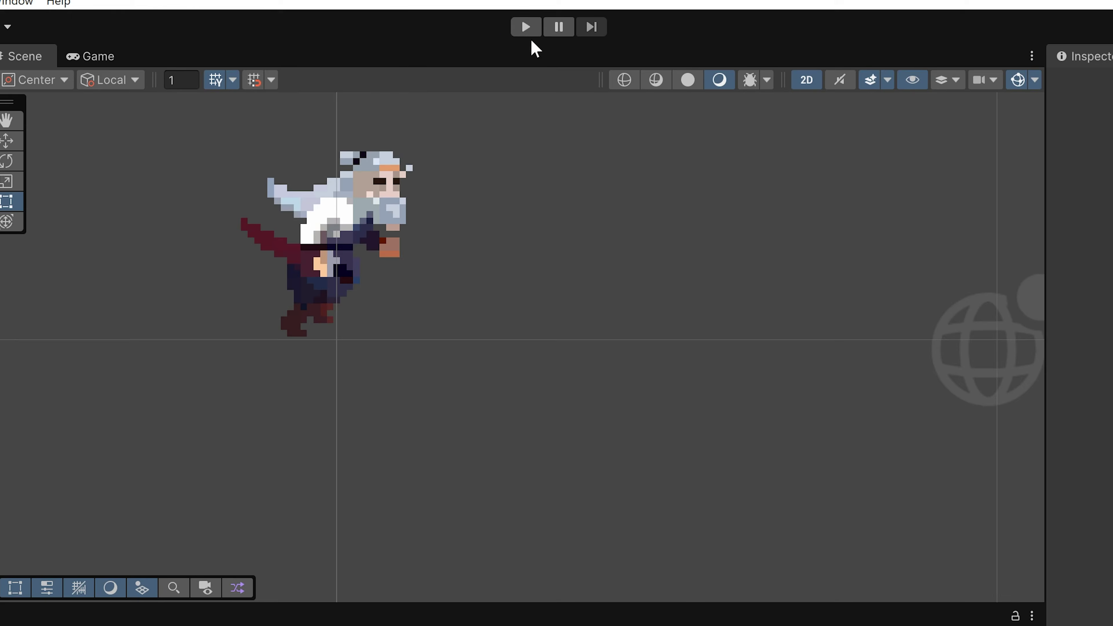
click(526, 27)
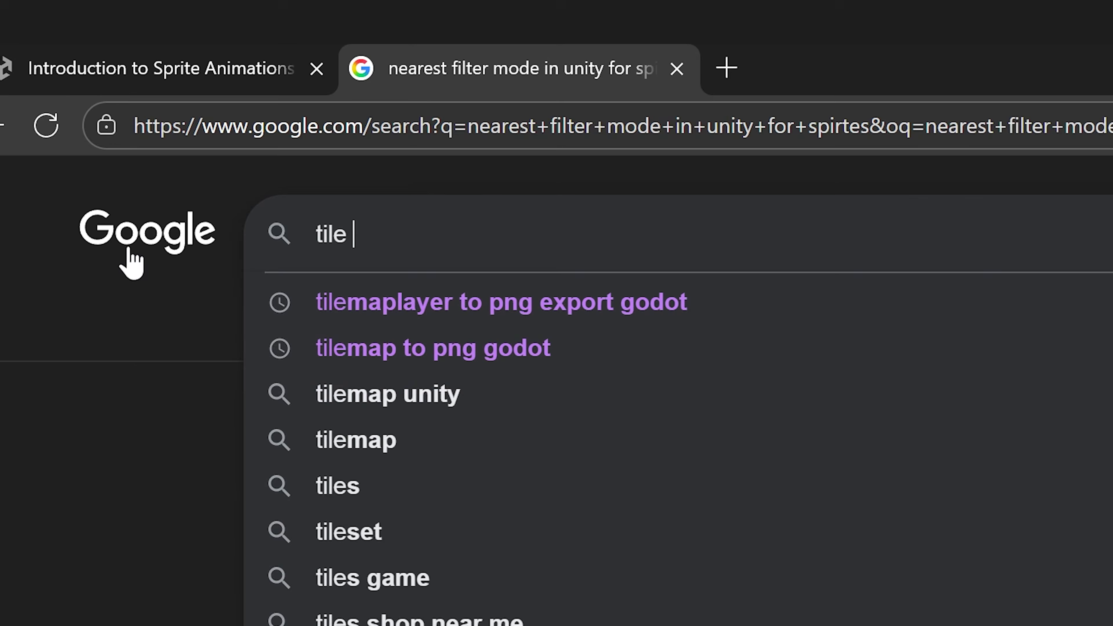
Step: Switch to the browser, search Google for "tile map in unity" and read the instructions on creating a Tilemap
text(map)
key(Down)
key(Return)
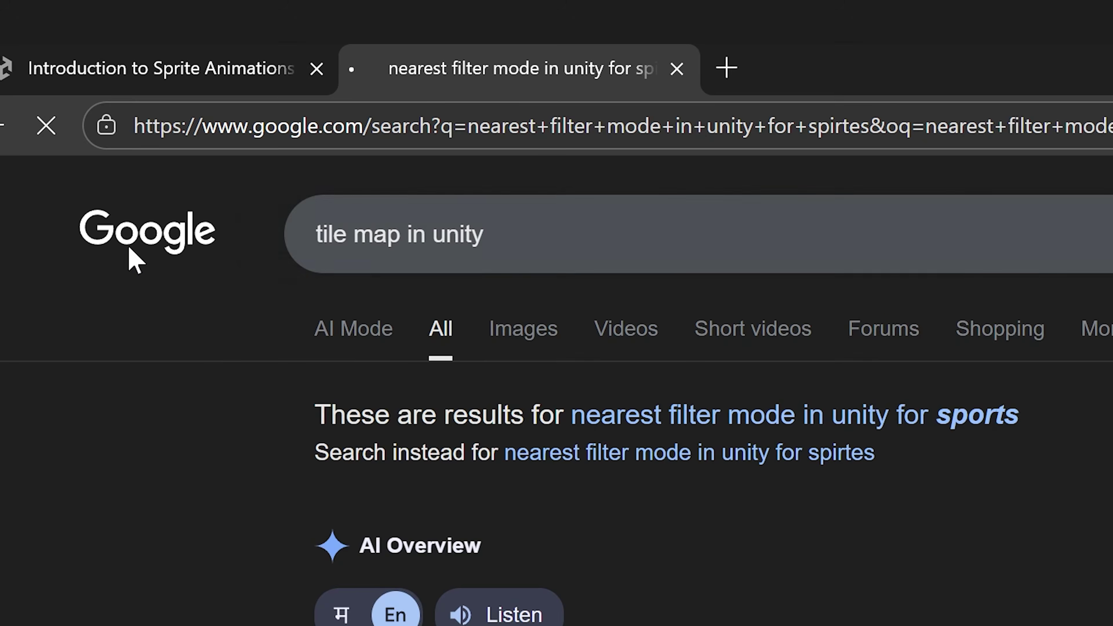
click(419, 307)
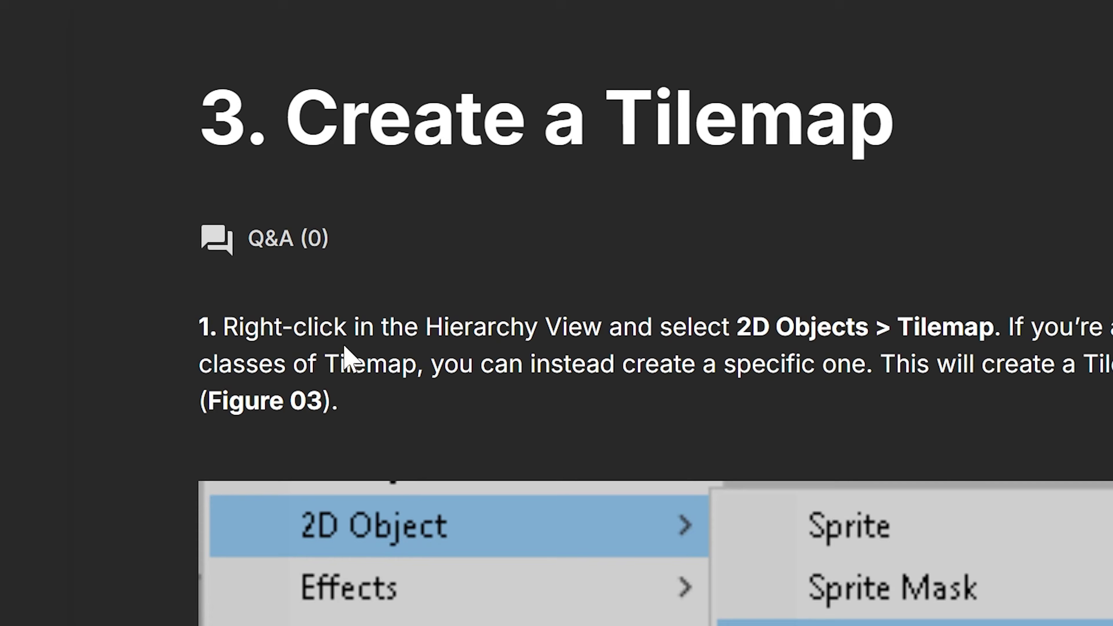
drag(334, 326, 999, 326)
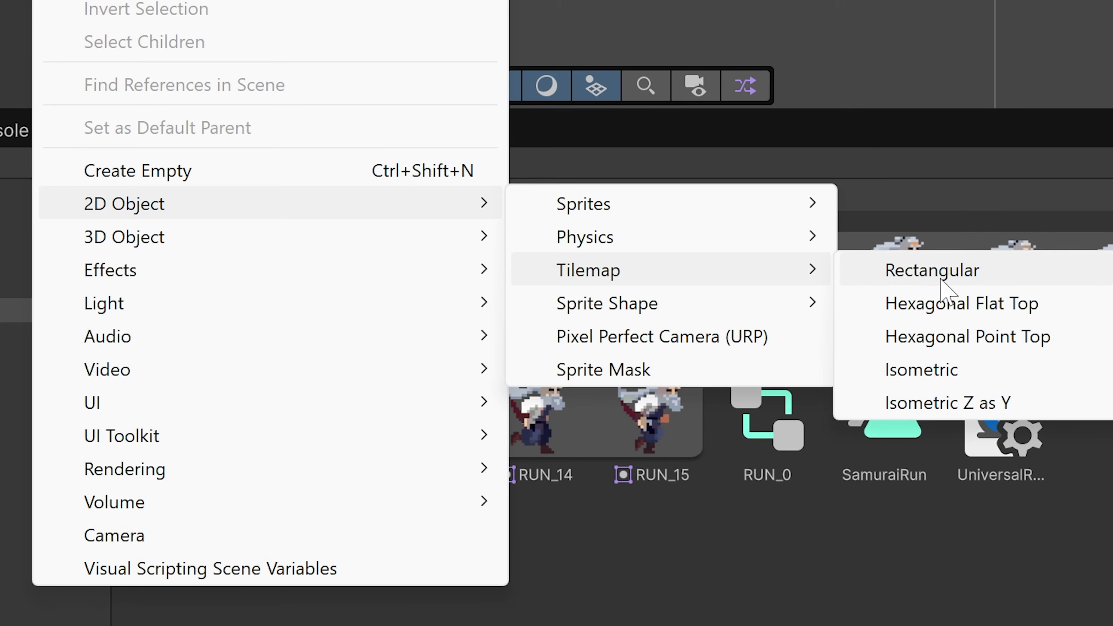
Step: Switch to Unity and add a rectangular Tilemap to the scene
click(941, 284)
click(306, 417)
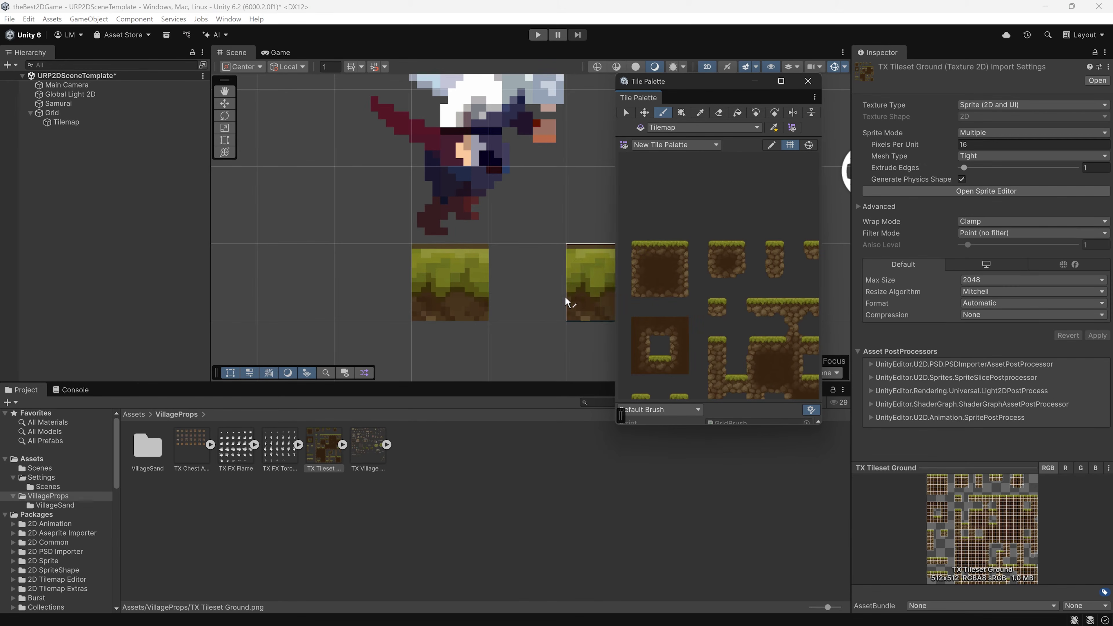
Step: Try to select grass-topped ground tiles in New Tile Palette with the paint brush and the selection tool
scroll(453, 282, down, 5)
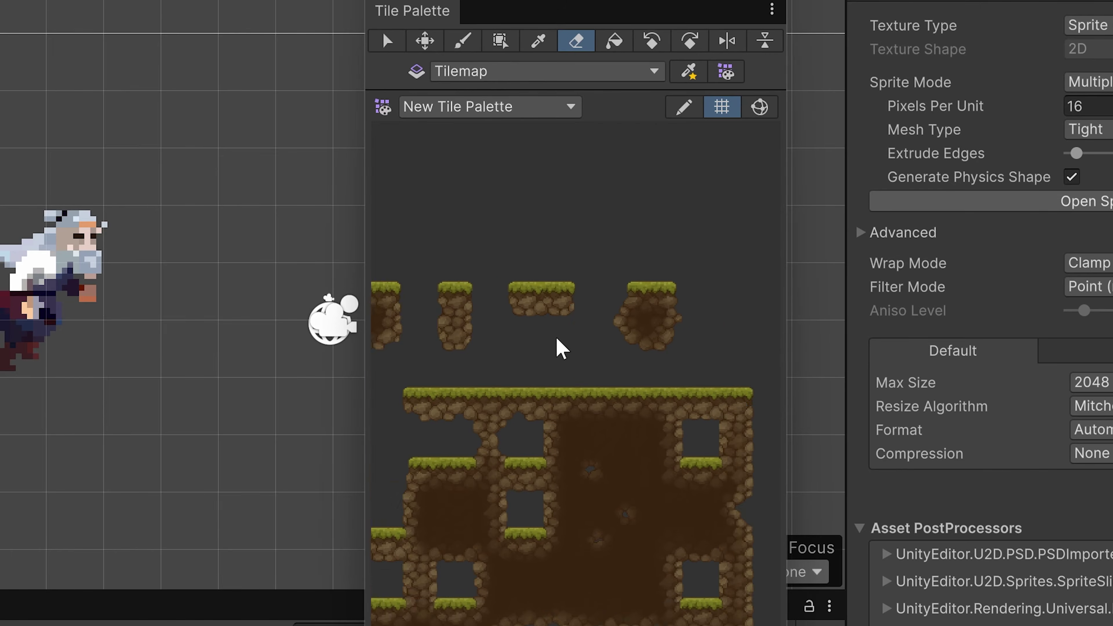
middle_drag(556, 337, 524, 326)
key(b)
scroll(524, 327, up, 3)
middle_drag(517, 287, 667, 219)
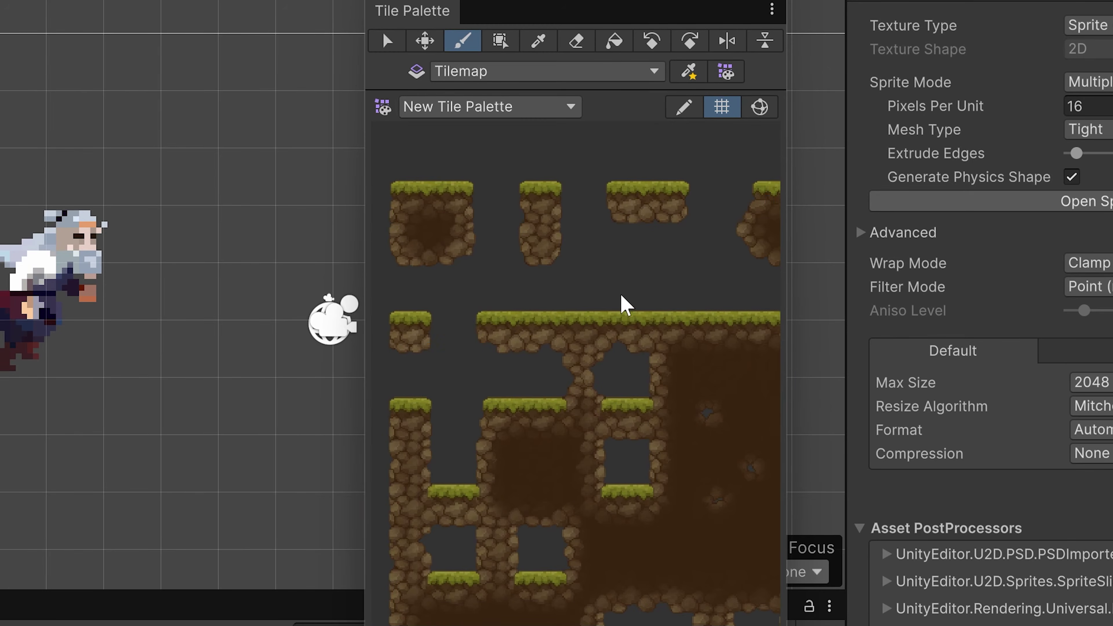
drag(468, 298, 554, 332)
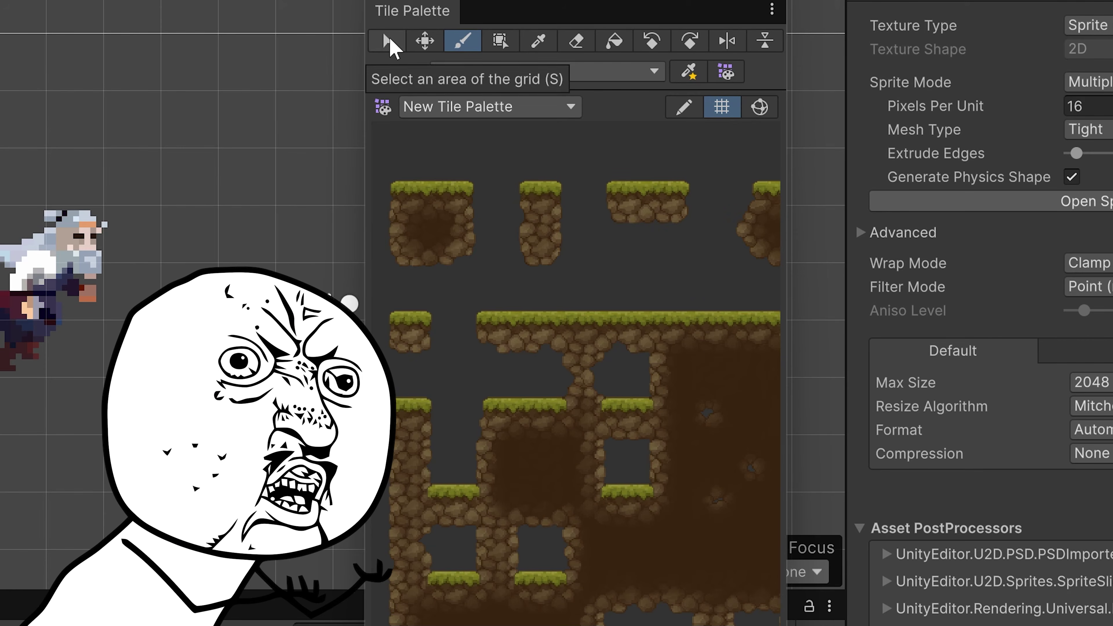
click(390, 39)
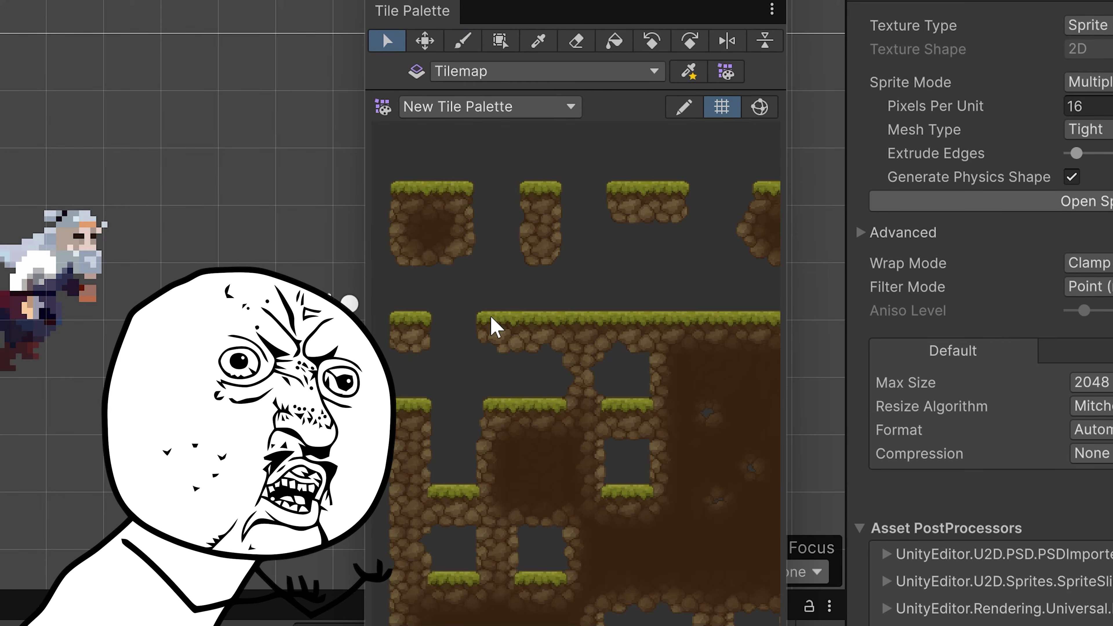
click(495, 327)
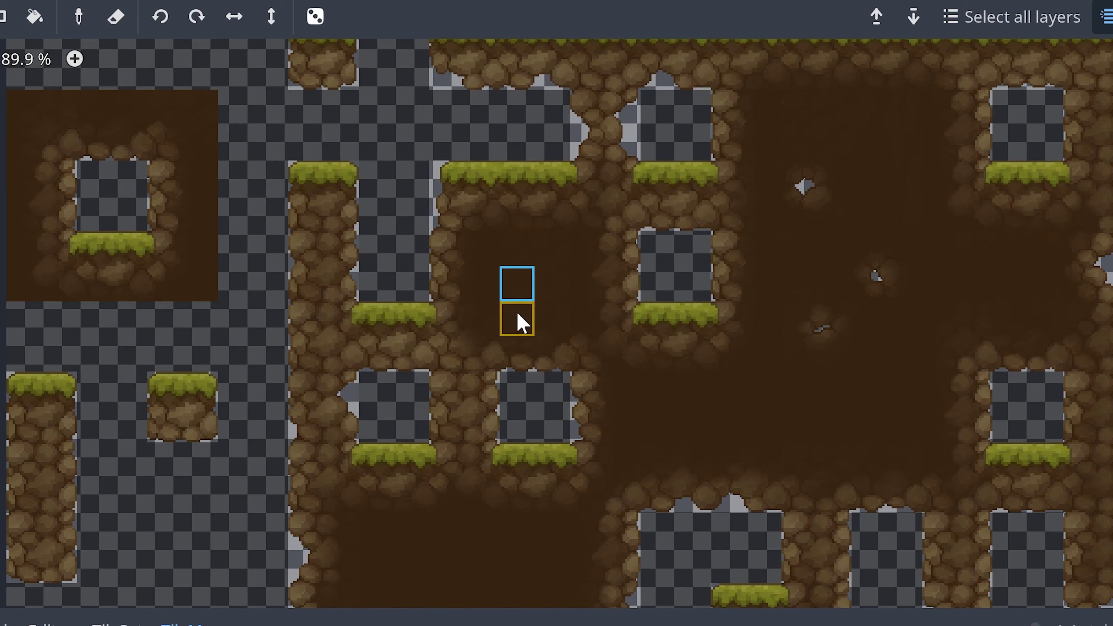
Step: Switch to Godot and select a rectangular block of ground tiles in the tileset
click(517, 315)
click(518, 253)
drag(444, 180, 620, 353)
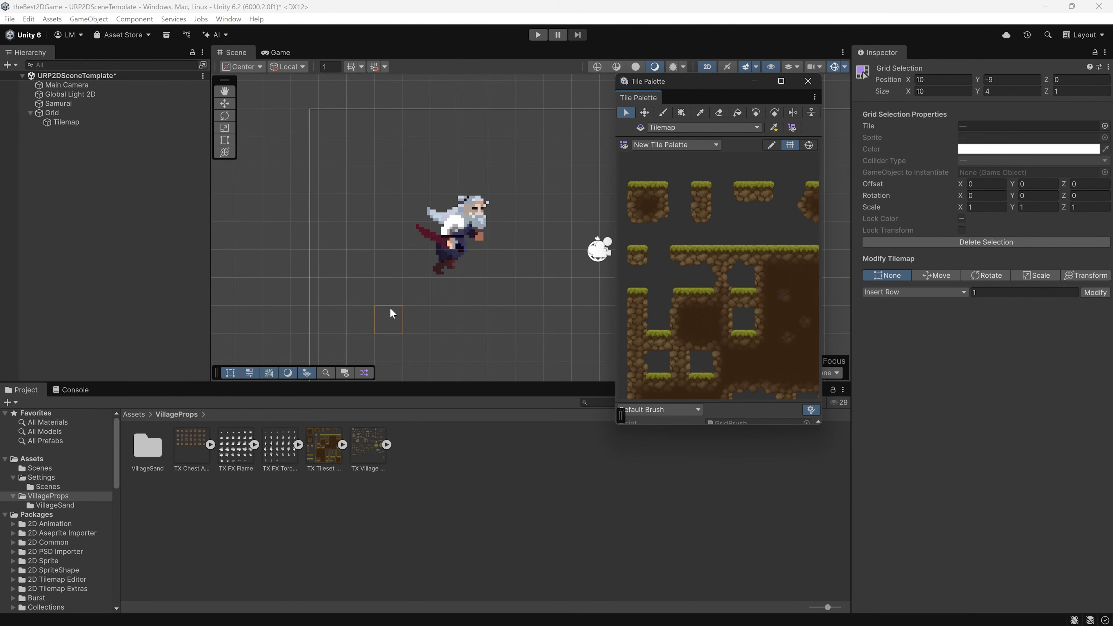
click(424, 285)
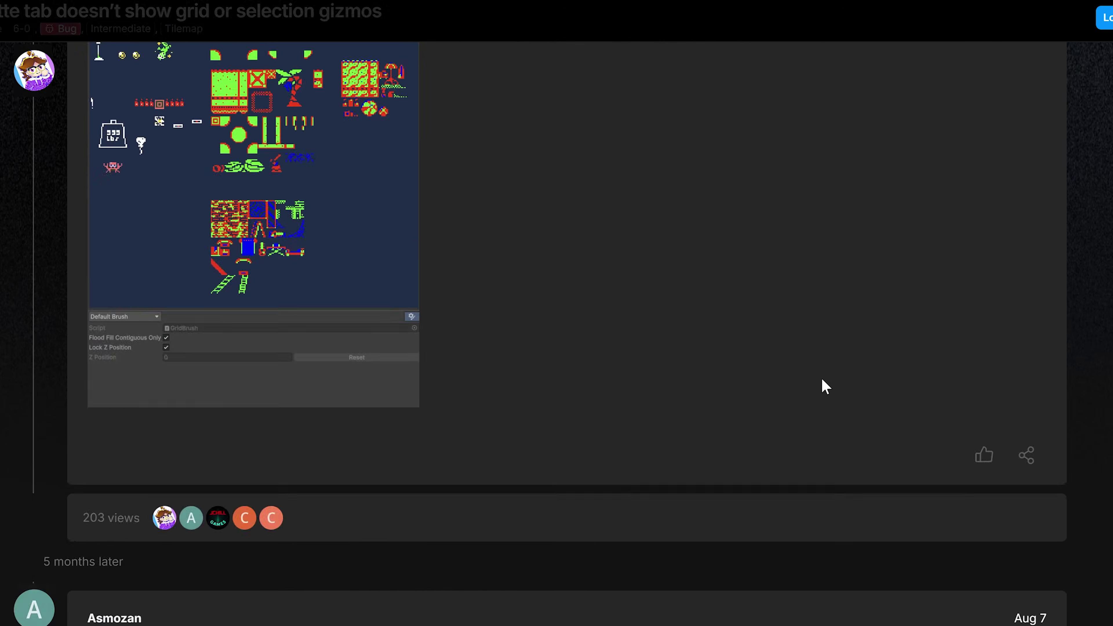
Step: Read the forum thread on the Tile Palette's missing grid and selection gizmos for causes and workarounds
scroll(820, 376, down, 15)
scroll(819, 376, down, 20)
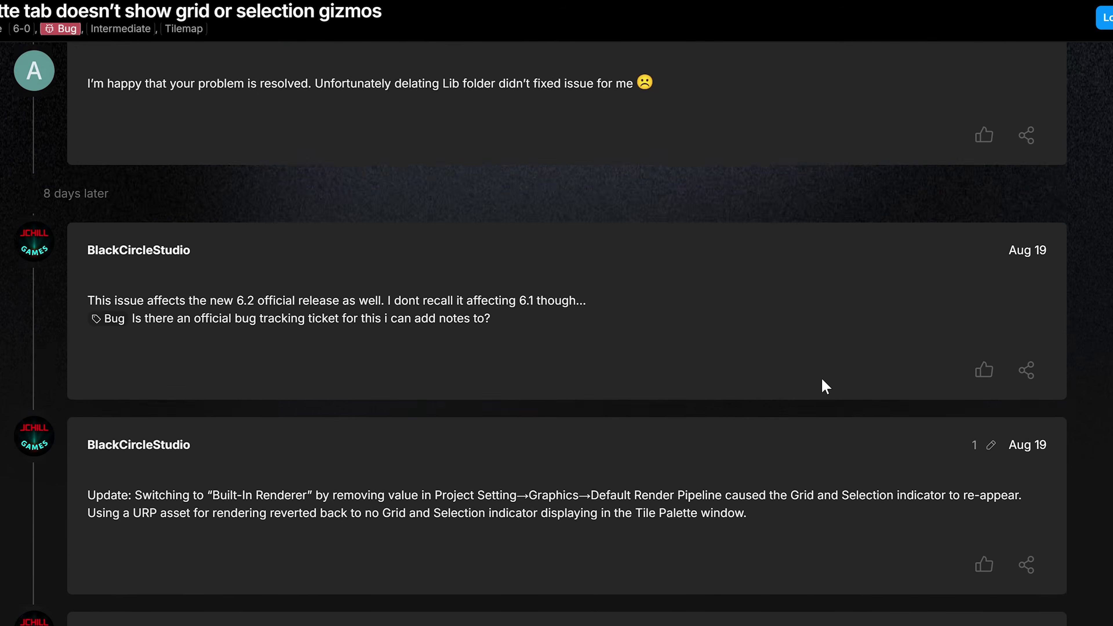
scroll(820, 376, down, 2)
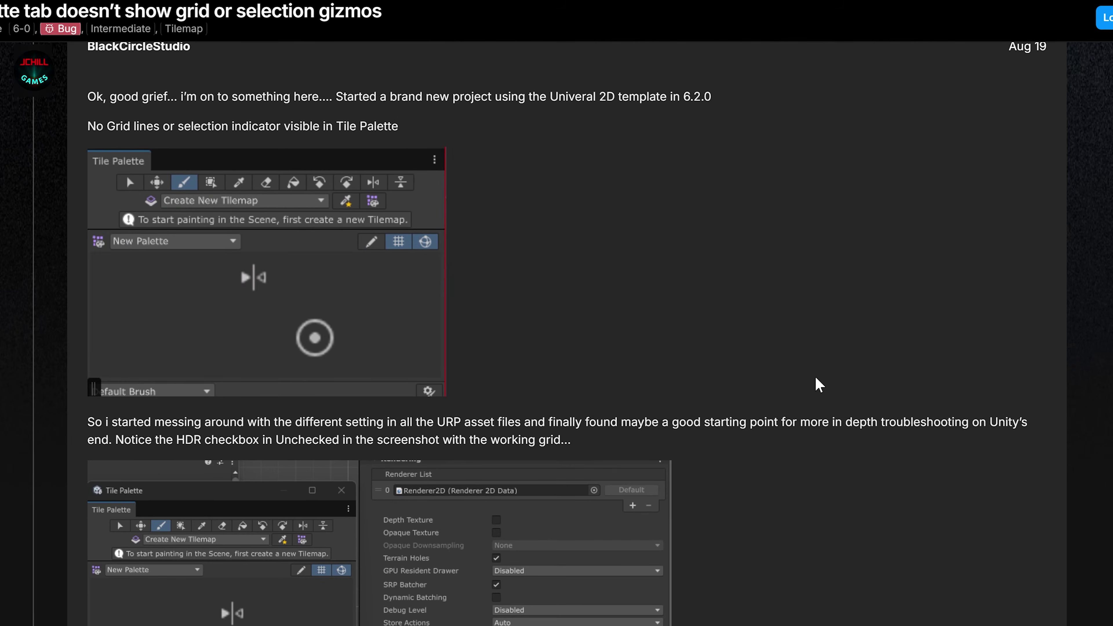
scroll(543, 621, down, 1)
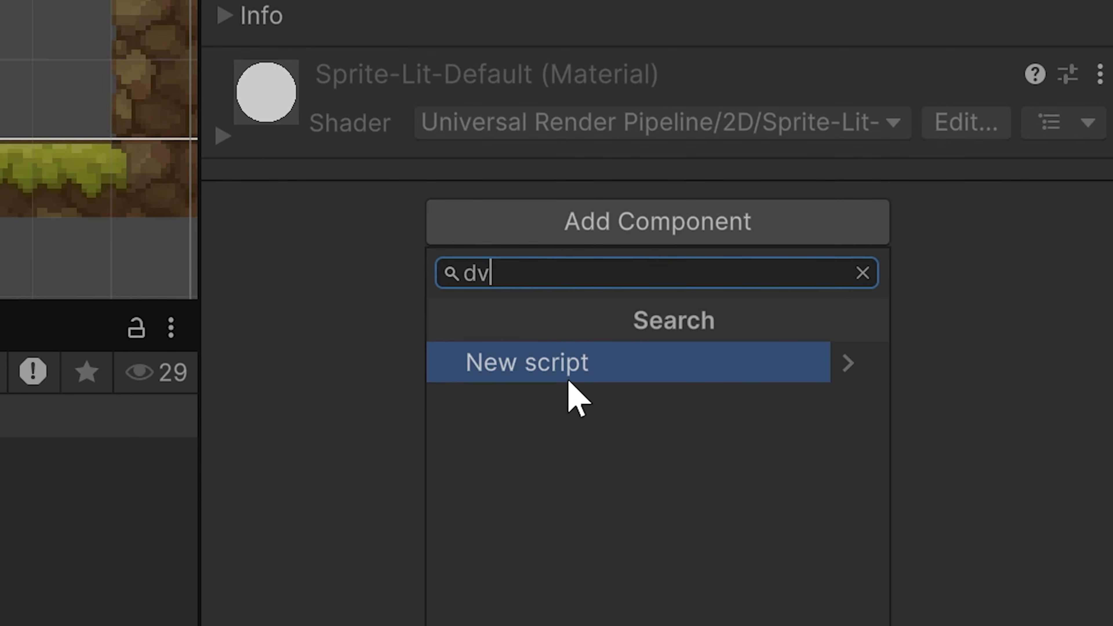
Step: Add a new script component named SamuraiObject to the selected game object
click(580, 376)
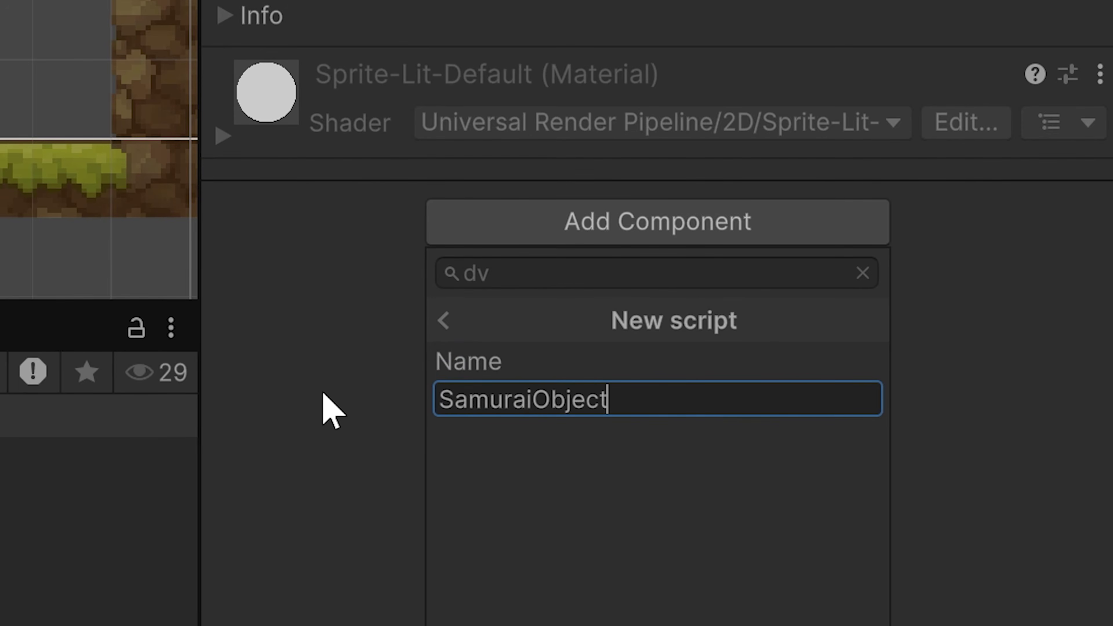
text(SamuraiObject)
key(Return)
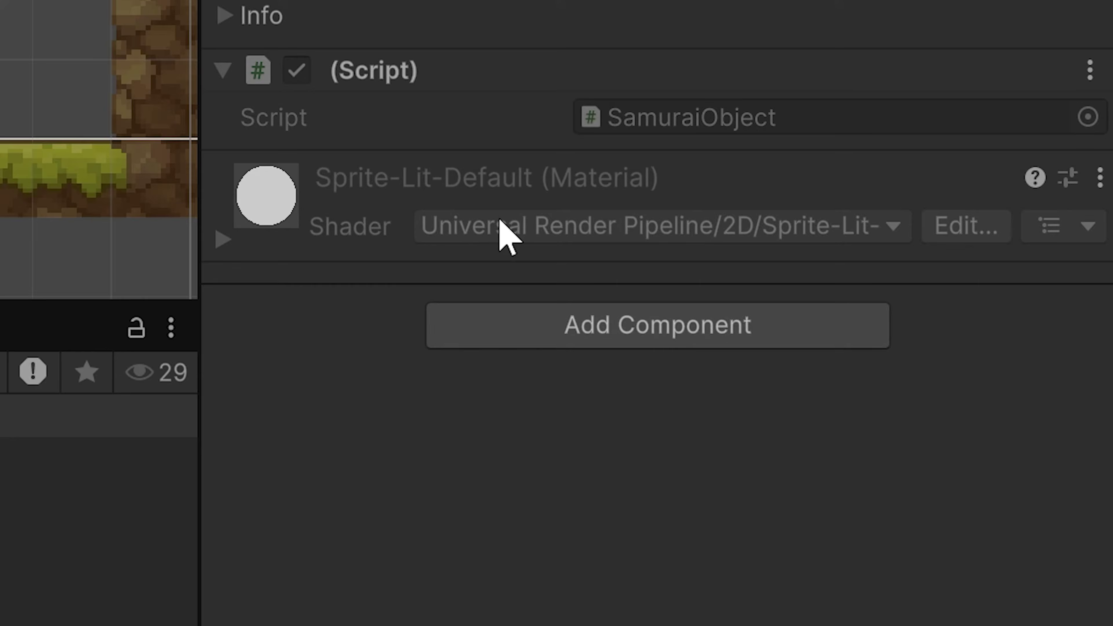
Step: Switch to the SamuraiObject script in Visual Studio Code and install the recommended C# Dev Kit and Unity extensions
click(593, 322)
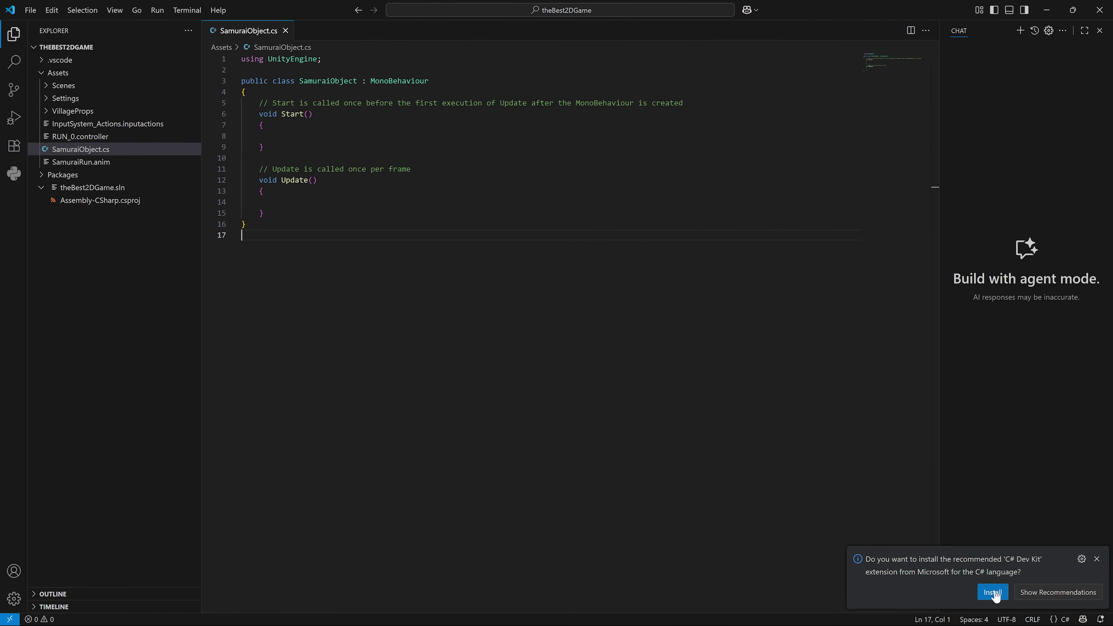
click(993, 593)
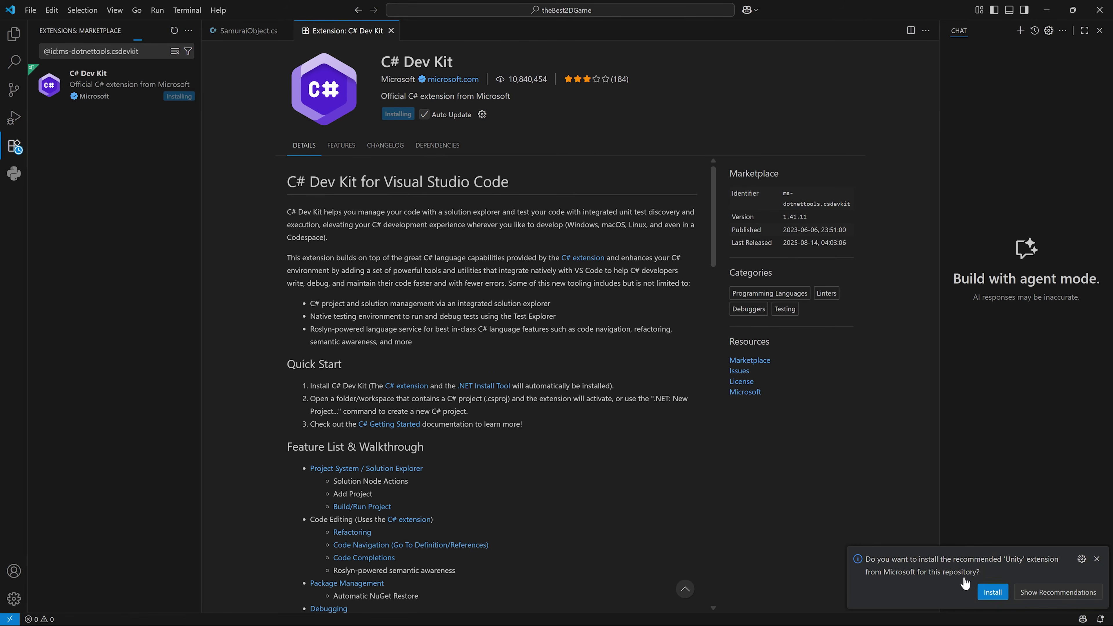
click(986, 593)
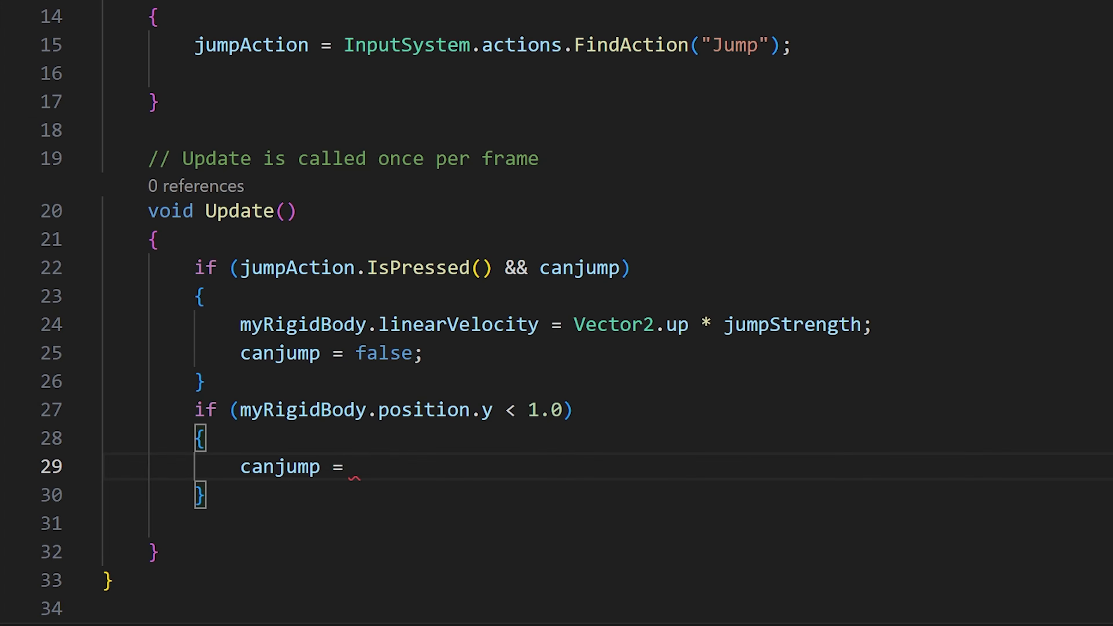
Step: Set canjump to true when myRigidBody.position.y is below 1.0, and try to run the game in Unity
text(true;)
click(575, 410)
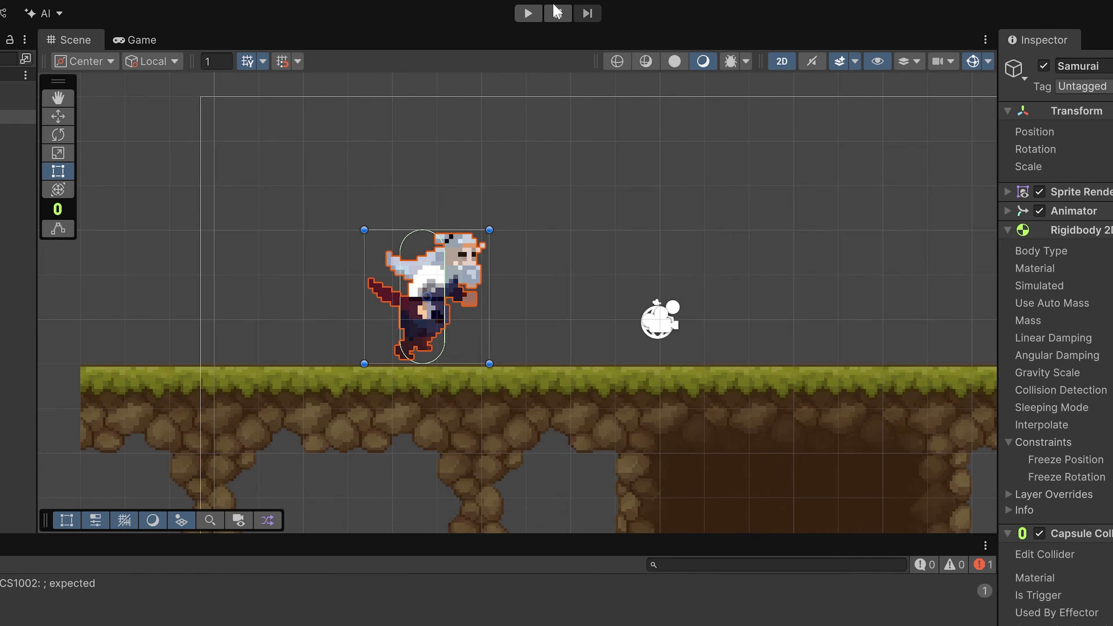
click(523, 18)
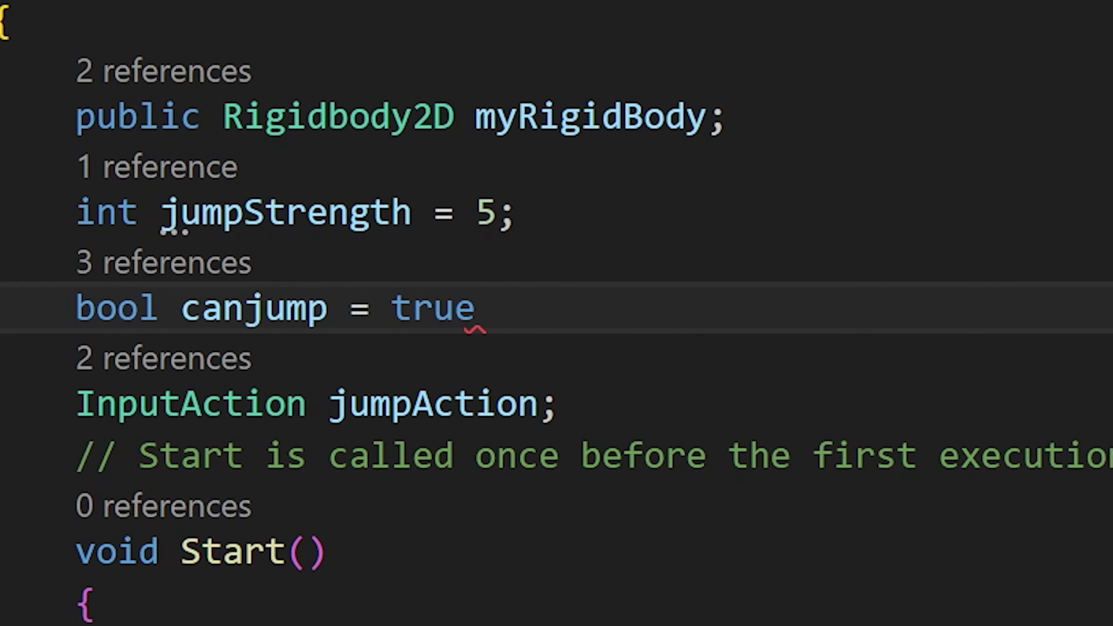
Step: End the bool canjump = true declaration with a semicolon, keep InputAction jumpAction on its own line, and run the game
key(shift+Left)
text(;)
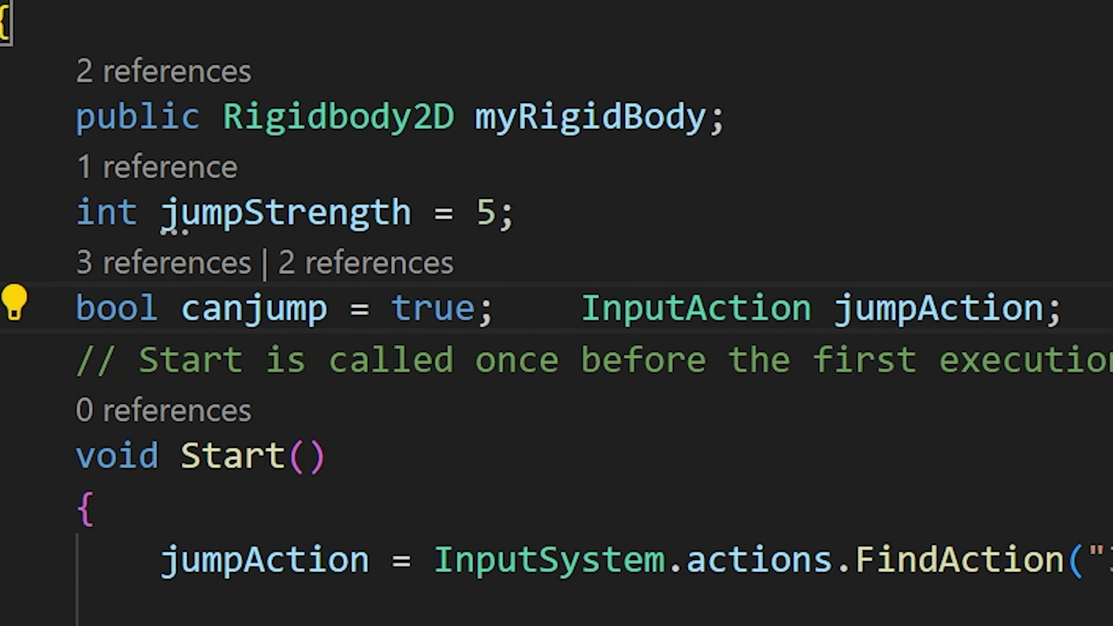
key(Return)
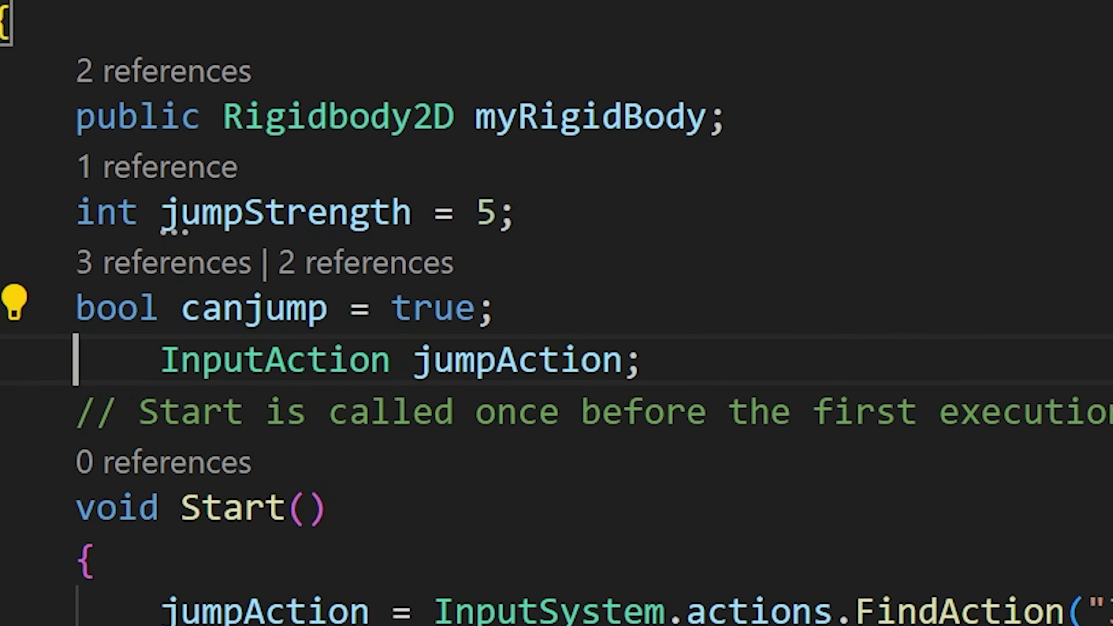
key(BackSpace)
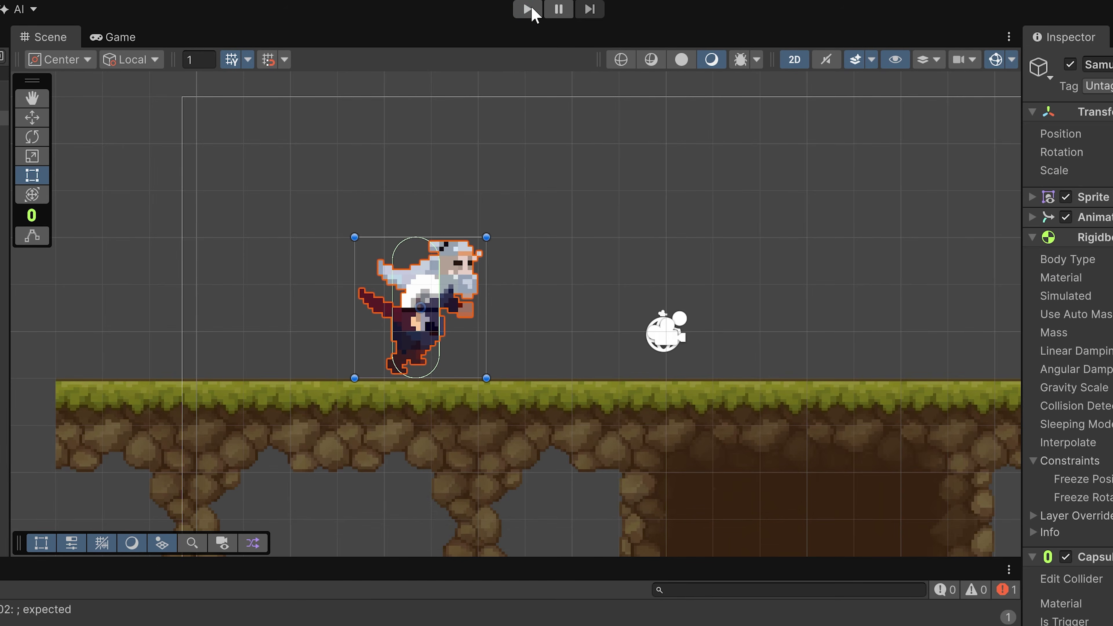
click(529, 9)
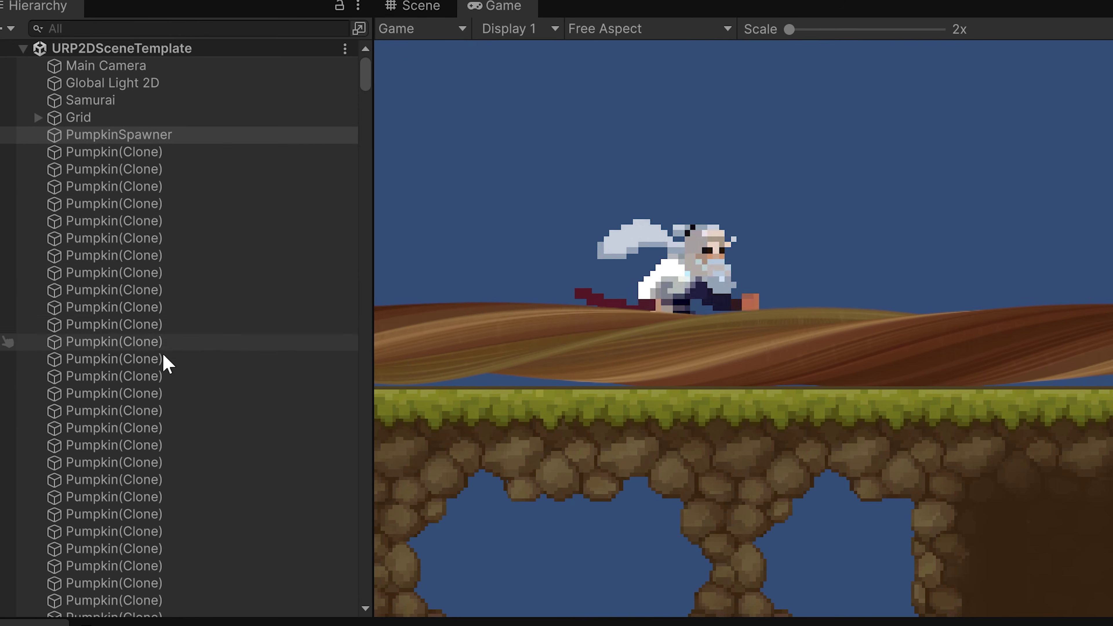
Step: In the pumpkin spawner's Update method, add timer += Time.deltaTime; inside the timer < spawnRate condition
scroll(222, 299, down, 3)
scroll(222, 299, up, 3)
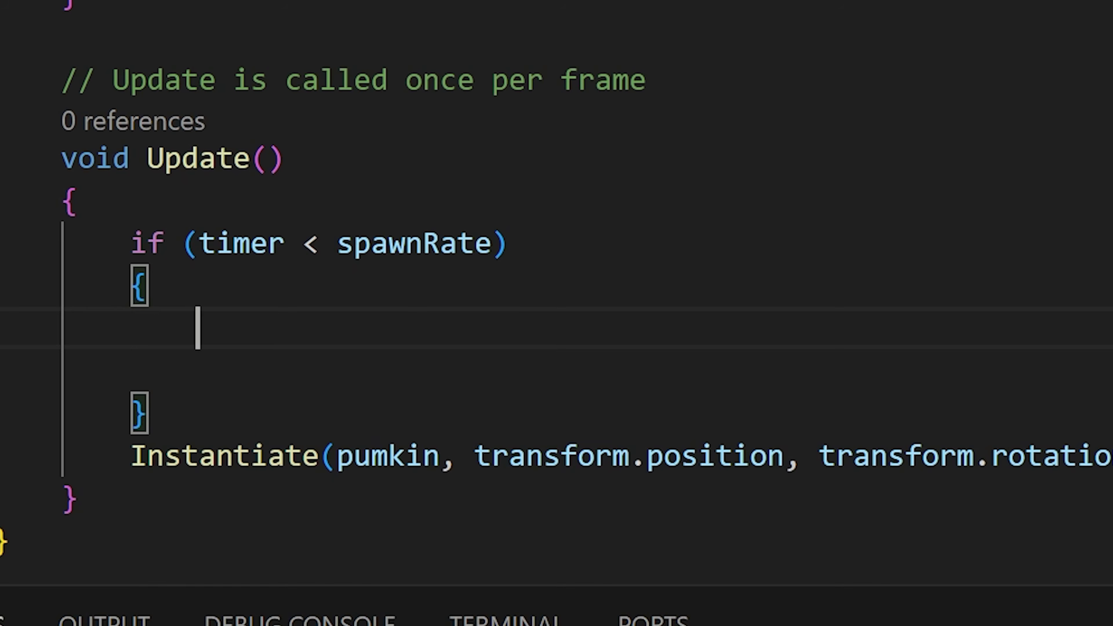
text(ti)
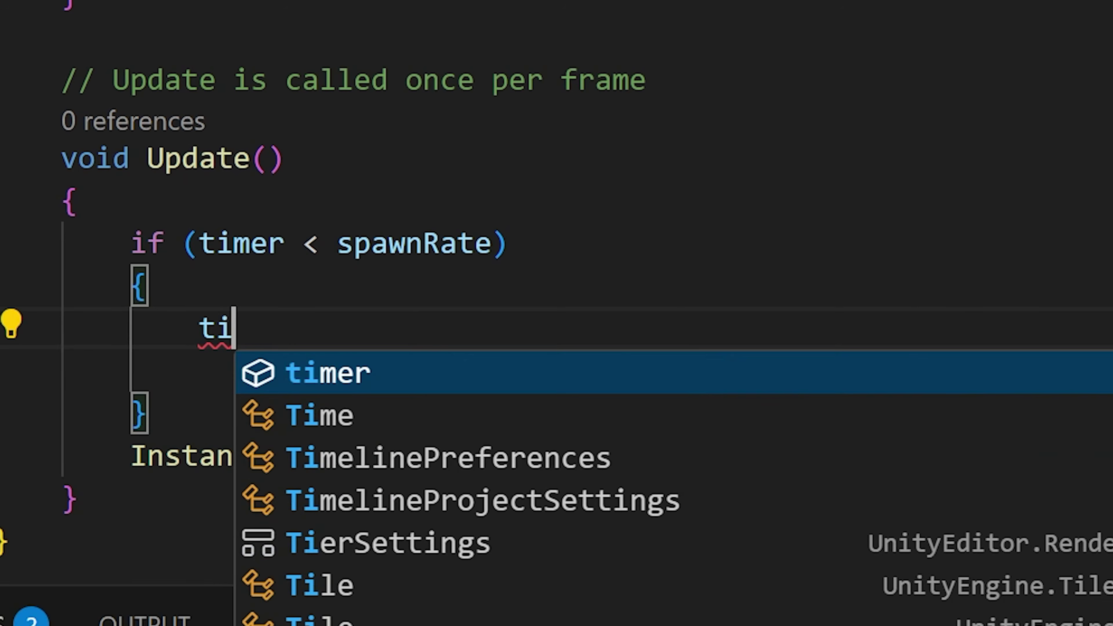
text(mer.)
key(BackSpace)
text(+= Time.deltaTime;)
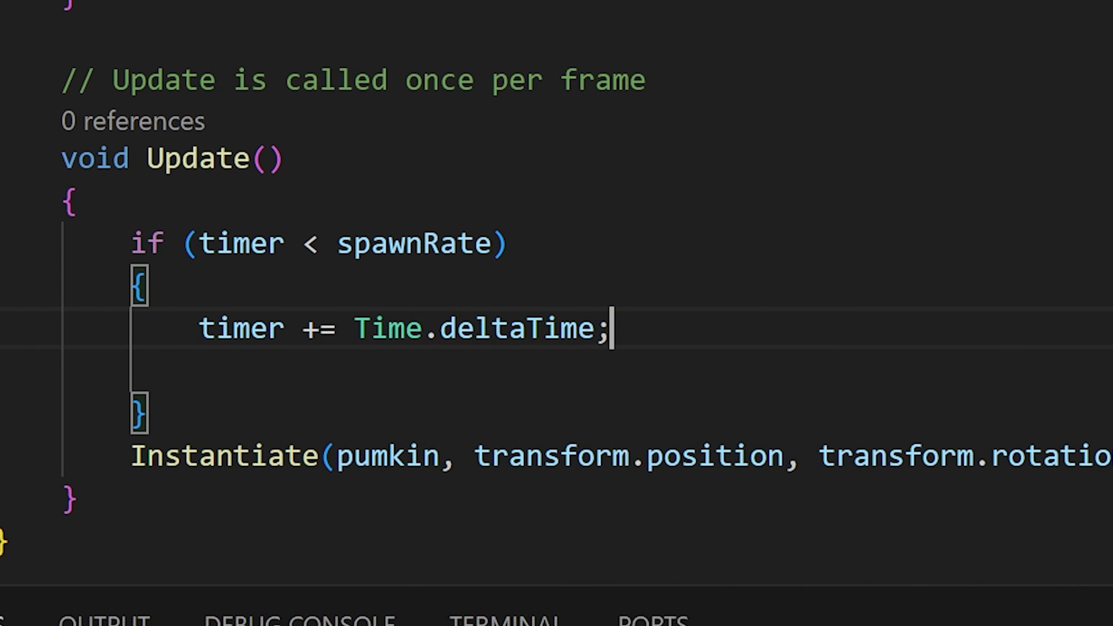
Step: Add an else branch that instantiates the pumpkin and resets timer to 0, and test jumping in the running game
key(Down)
key(Down)
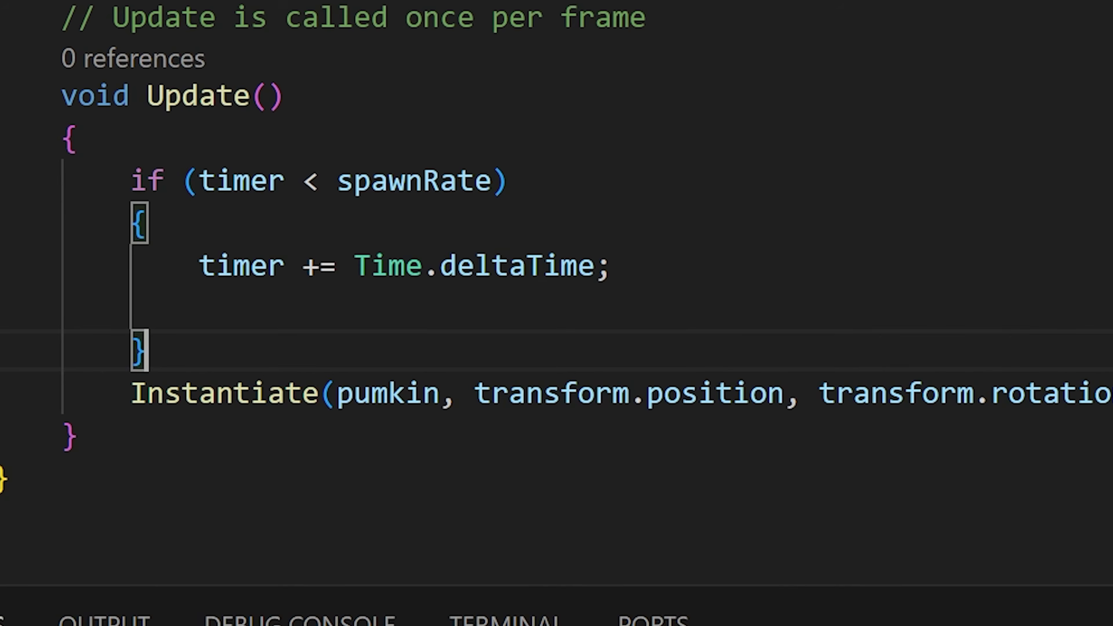
text(t)
text(ime)
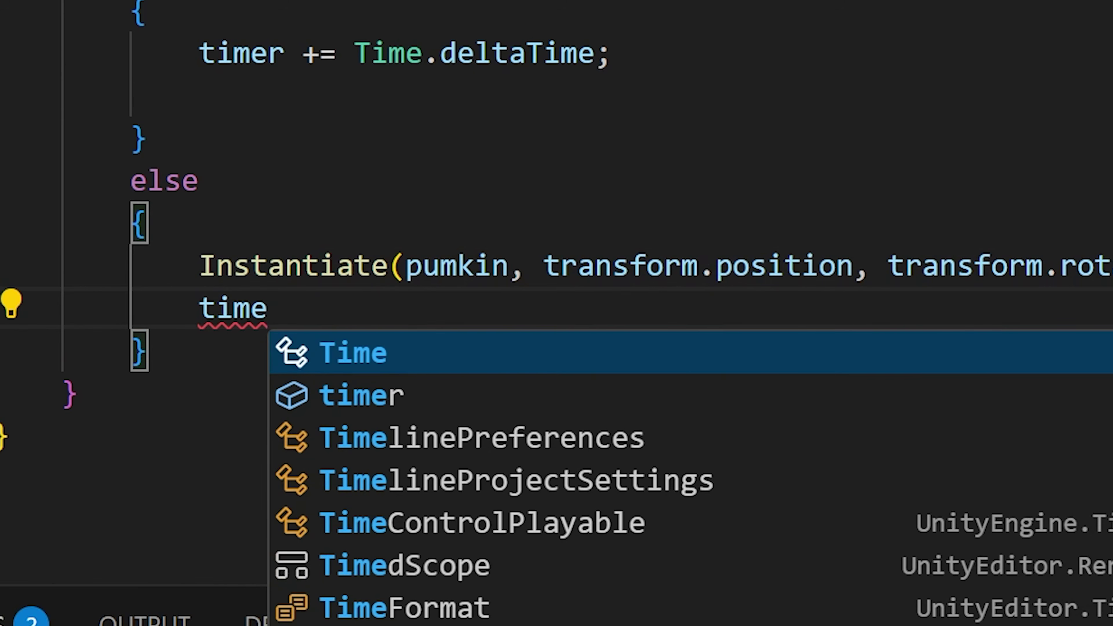
text(r = 0)
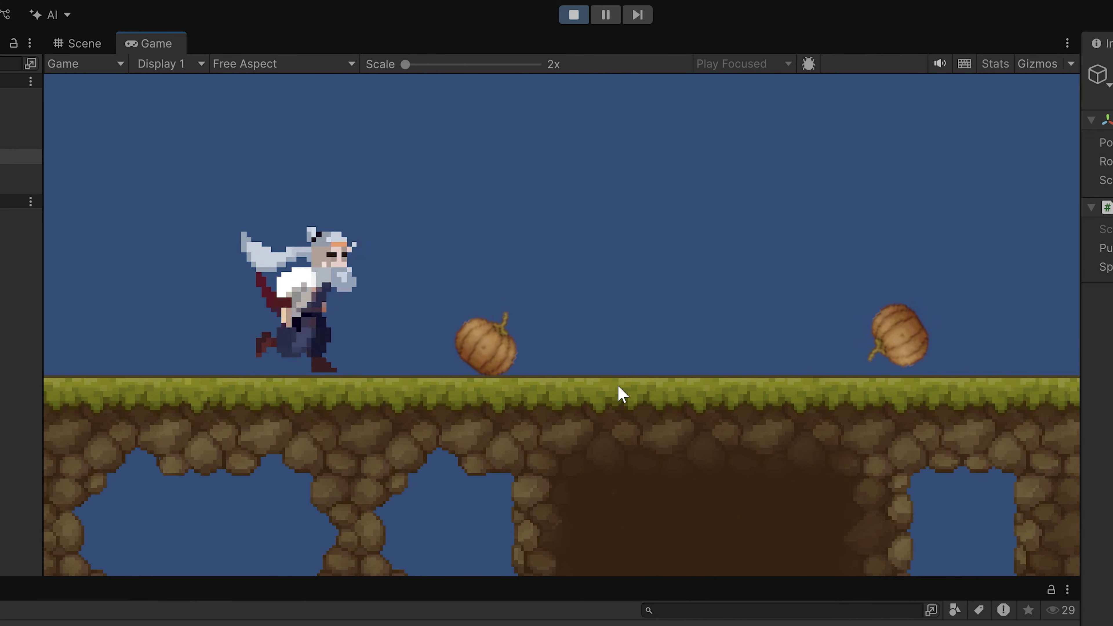
key(space)
key(space)
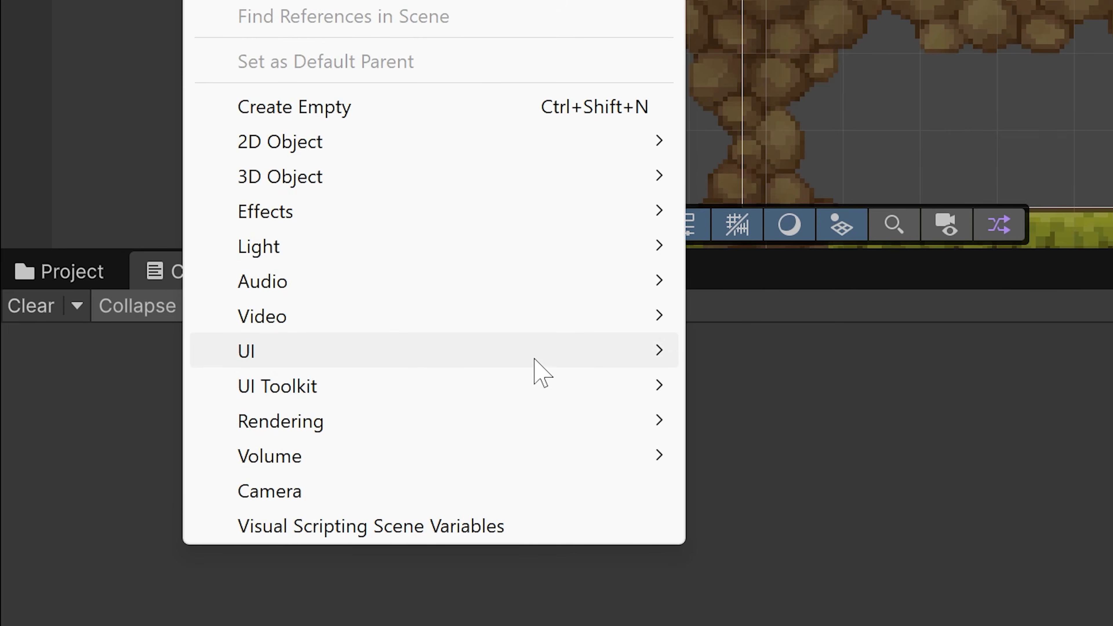
Step: Create a legacy UI Text object in the scene hierarchy
mouse_move(535, 358)
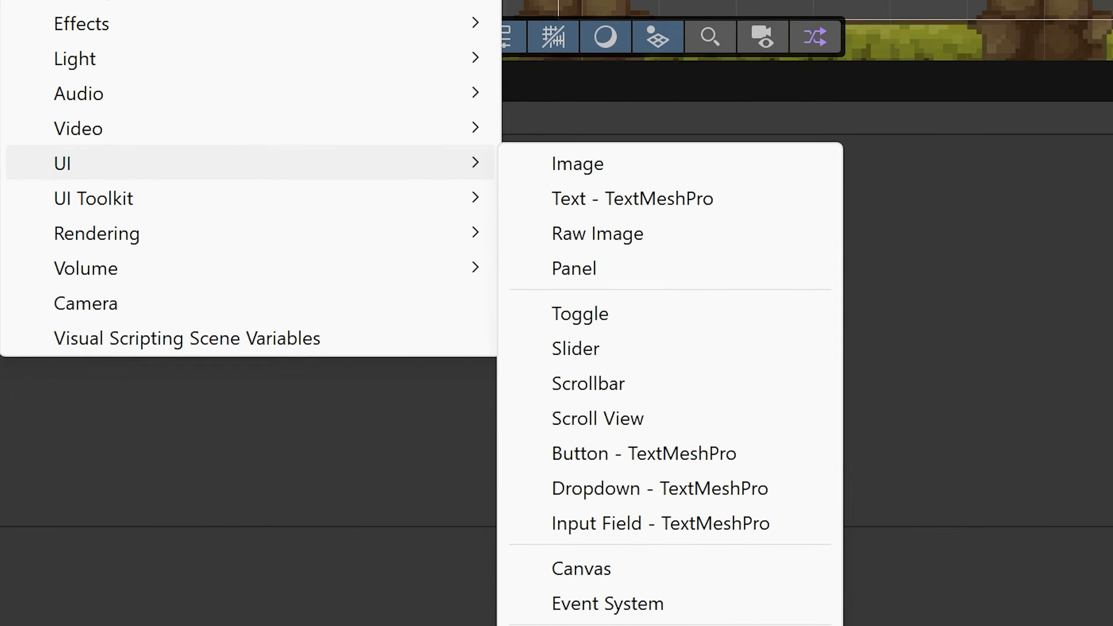
mouse_move(658, 586)
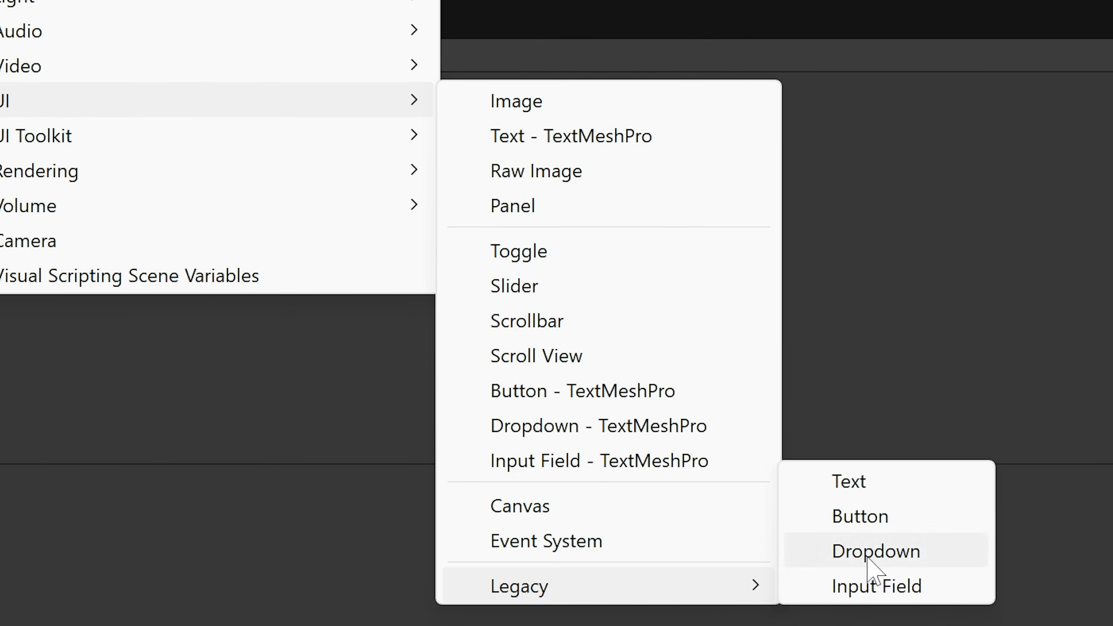
click(912, 495)
click(285, 566)
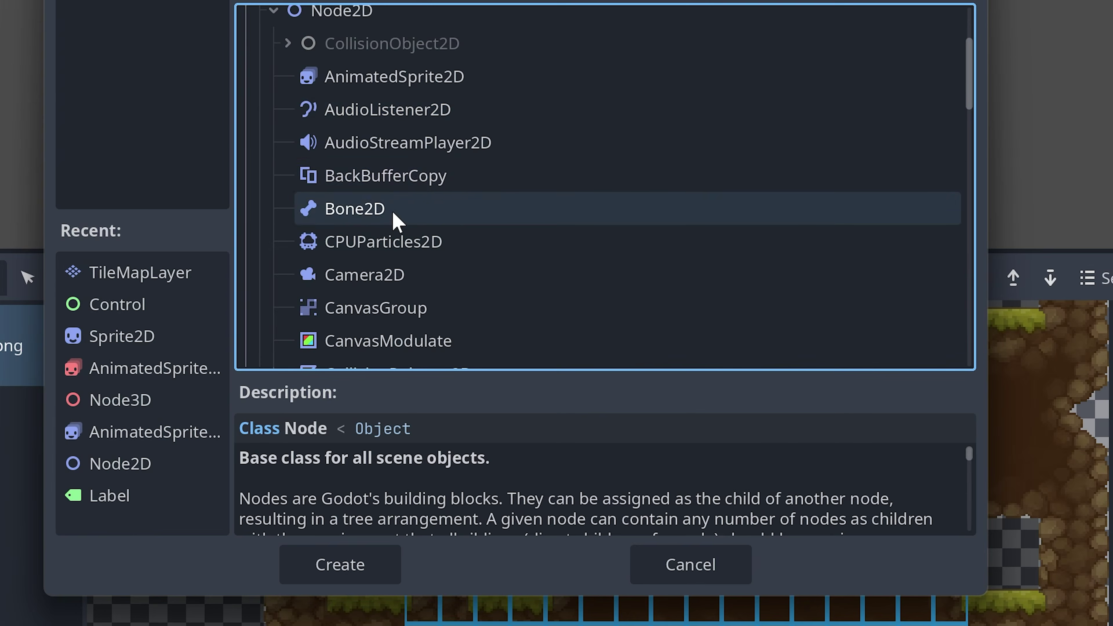
Step: Switch to Godot and read the description of the BackBufferCopy node in the node creation dialog
click(388, 177)
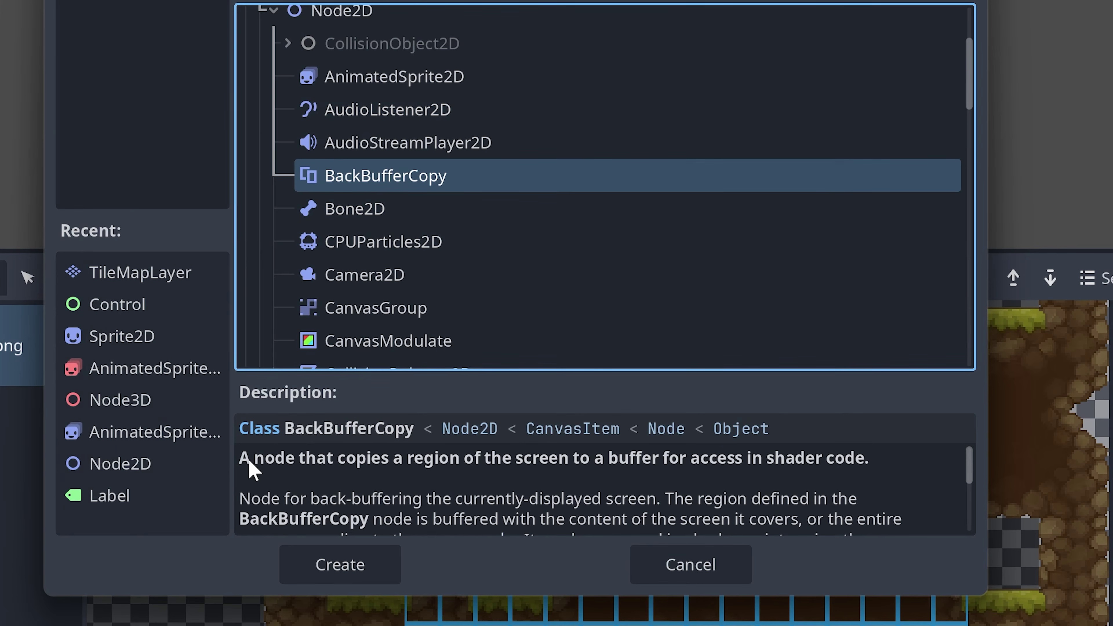
drag(240, 459, 333, 458)
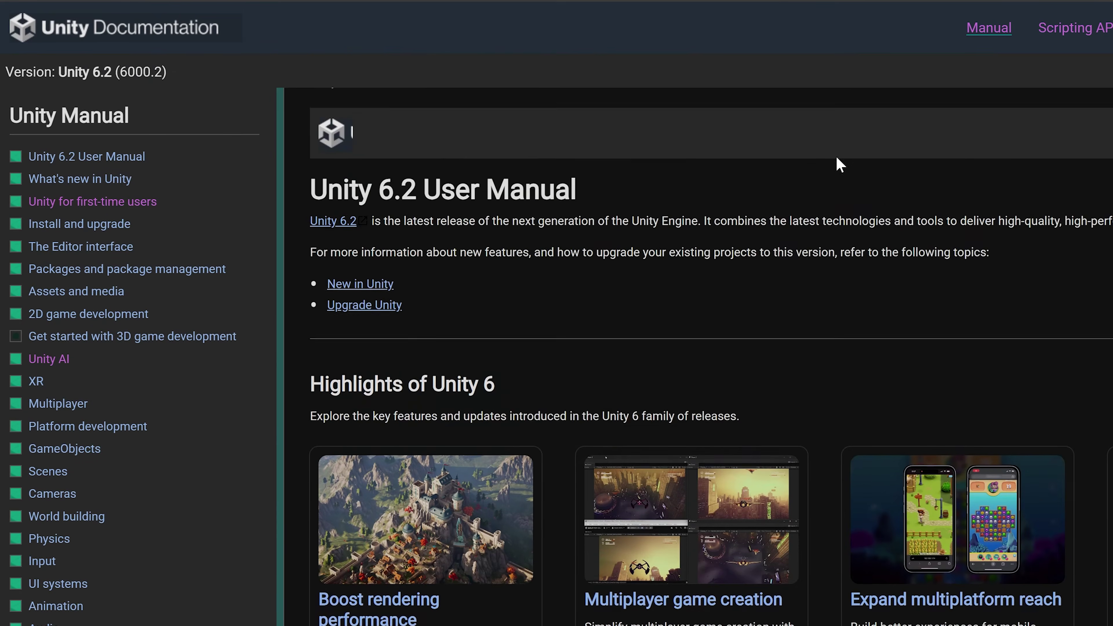
Step: Look through the Unity 6.2 User Manual and open the UnityEngine section of the Scripting API documentation
scroll(838, 164, down, 8)
scroll(866, 436, up, 8)
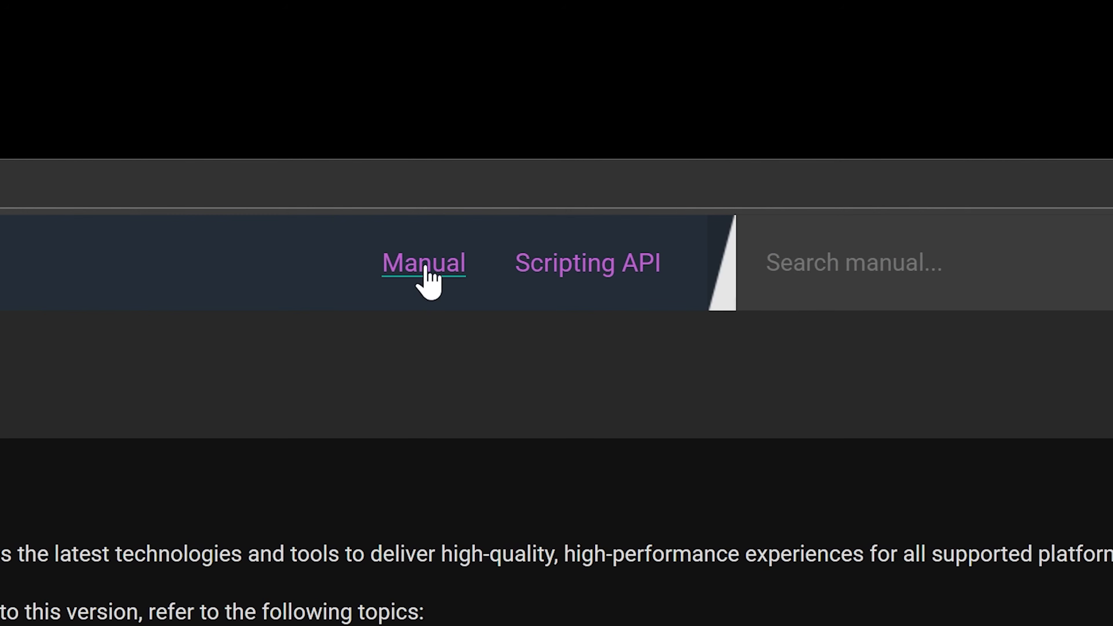
click(613, 272)
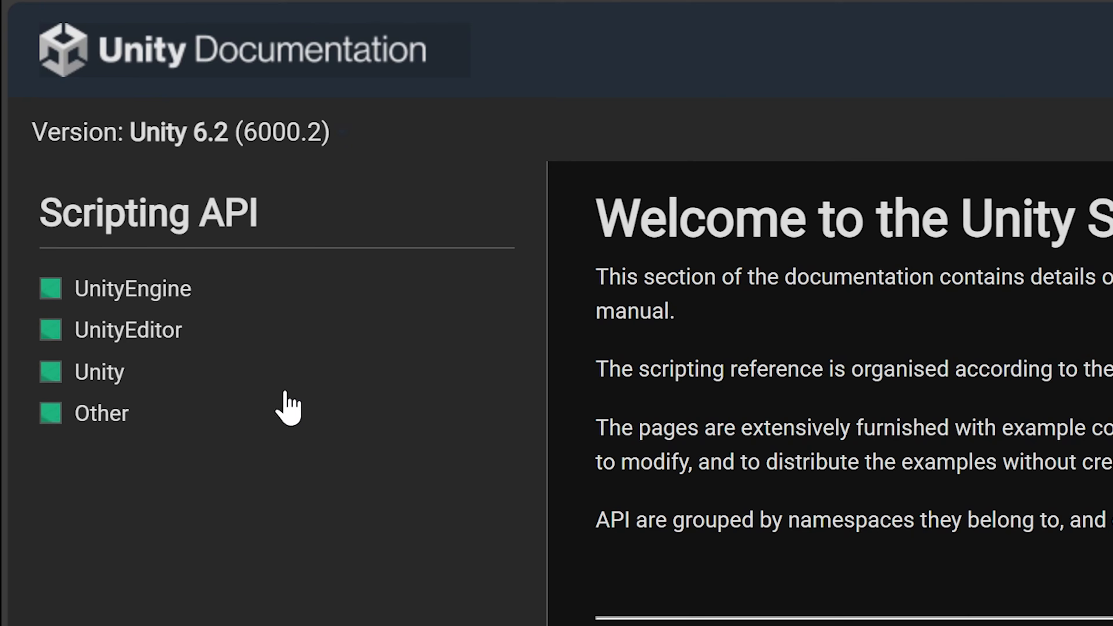
click(160, 293)
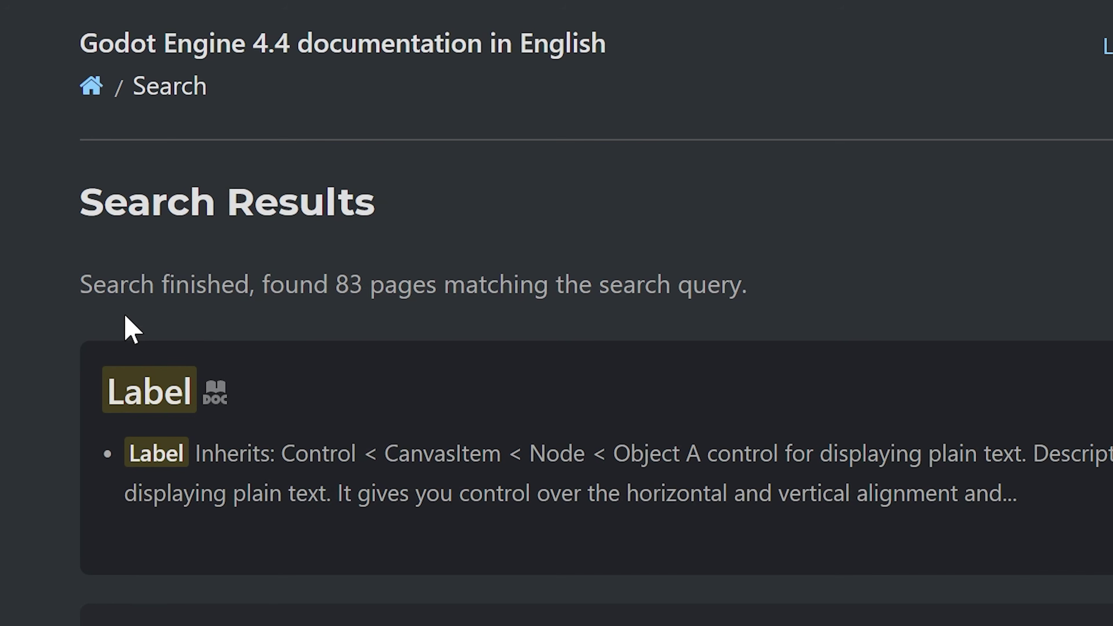
Step: Open the Label class page in the Godot Engine 4.4 documentation and read through it
click(168, 423)
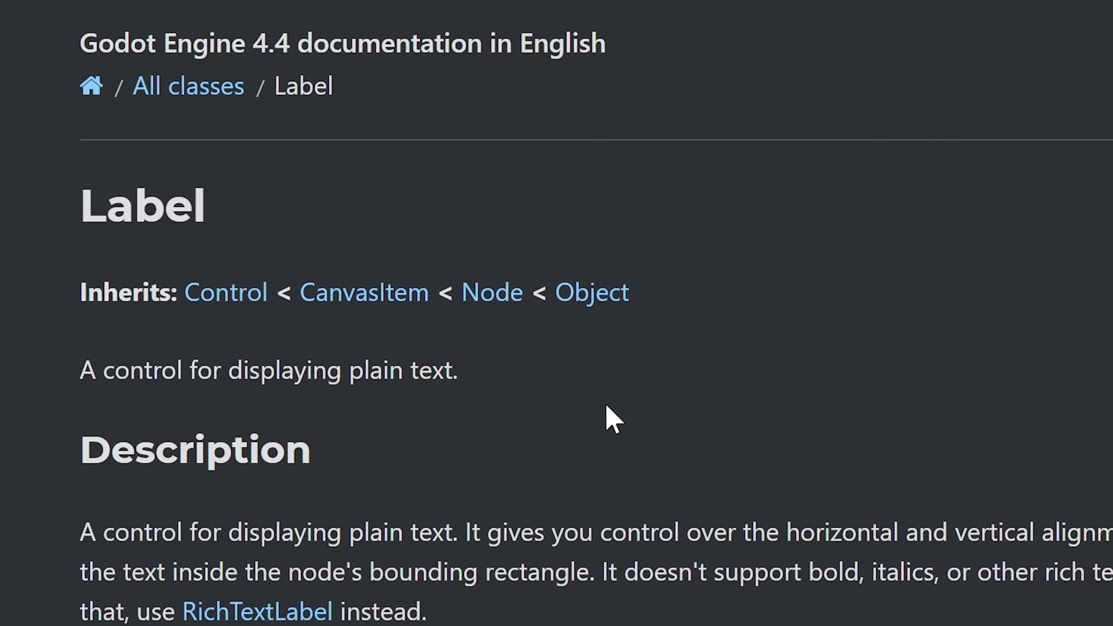
scroll(679, 565, down, 8)
scroll(596, 313, down, 15)
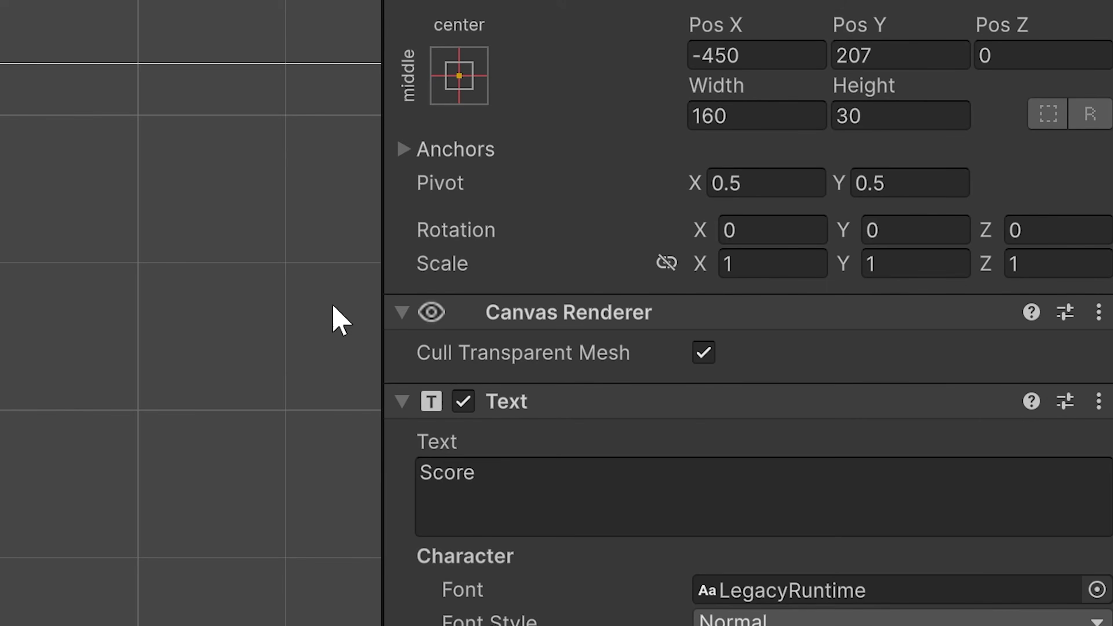
Step: Open the anchor presets of the Score text in Unity, and pick the Game Over text in the scene
click(458, 79)
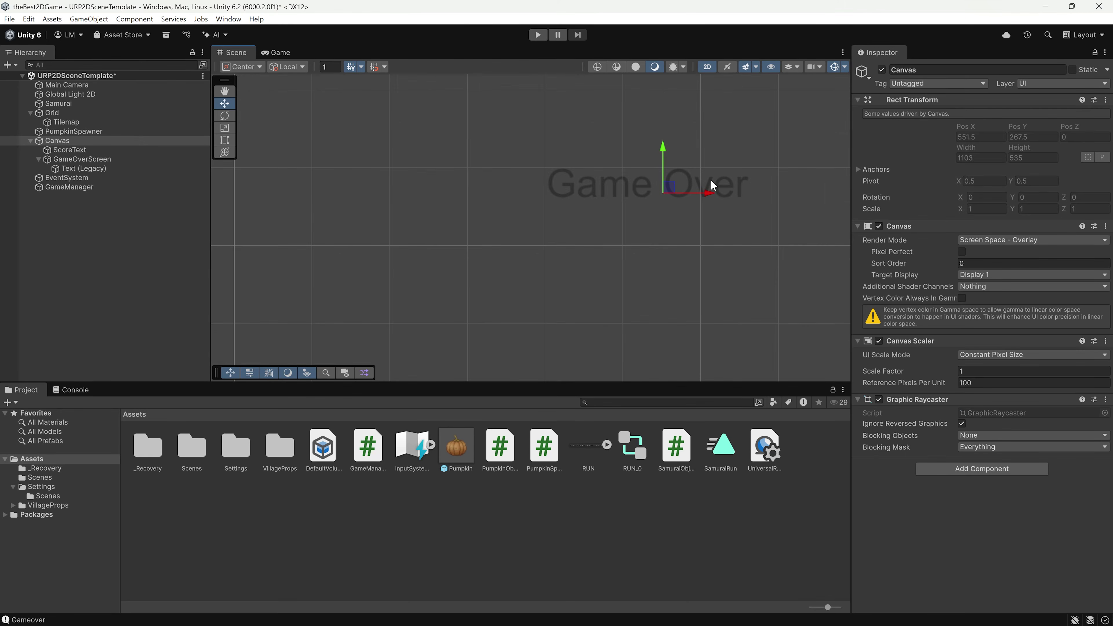
click(712, 185)
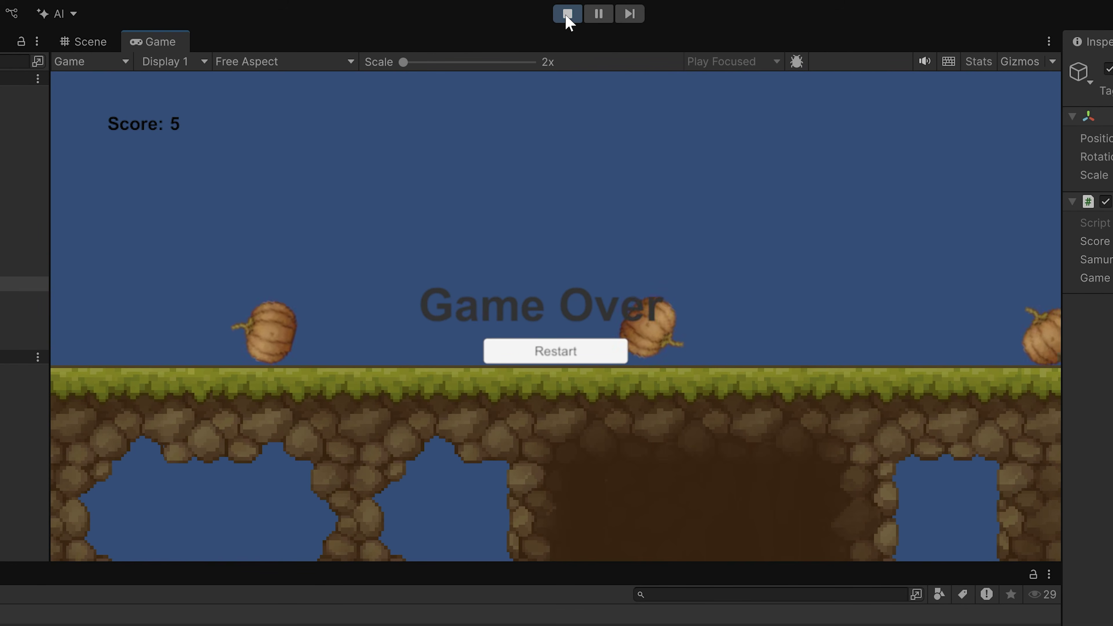
Step: Restart the running game from its Game Over screen and make the samurai jump
click(566, 357)
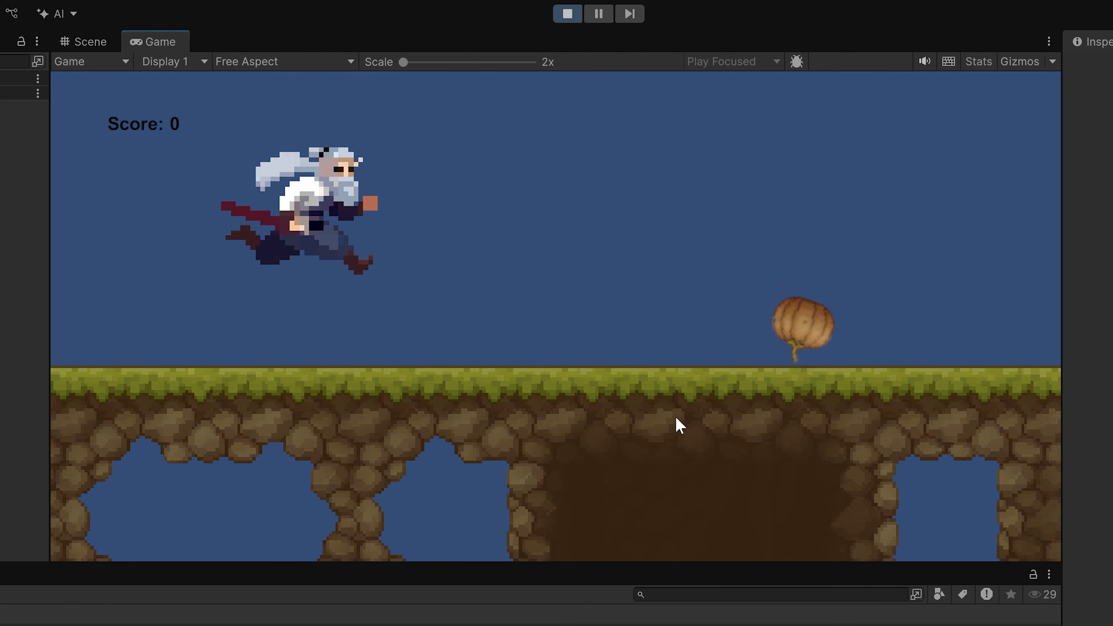
key(space)
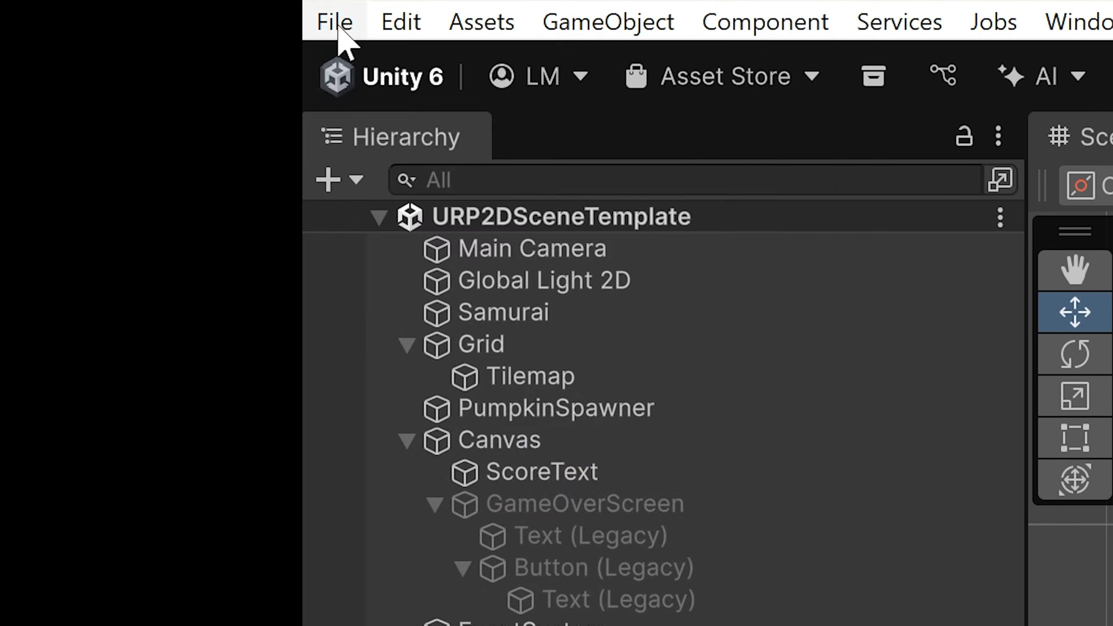
Step: Build the Windows player for Intel 64-bit from the project's build profiles
click(340, 35)
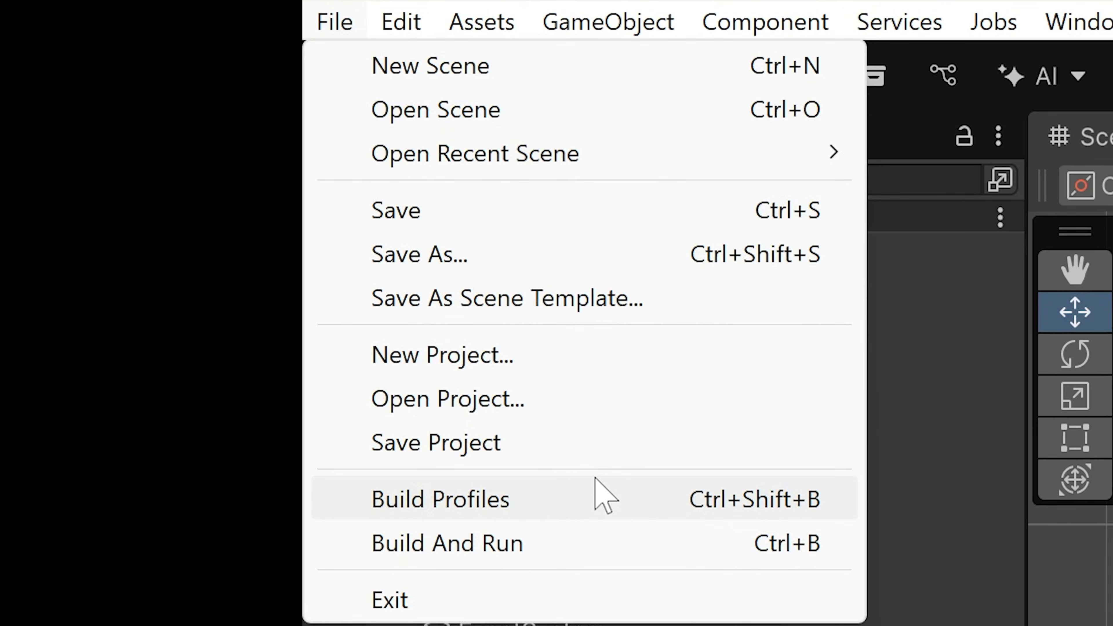
click(547, 500)
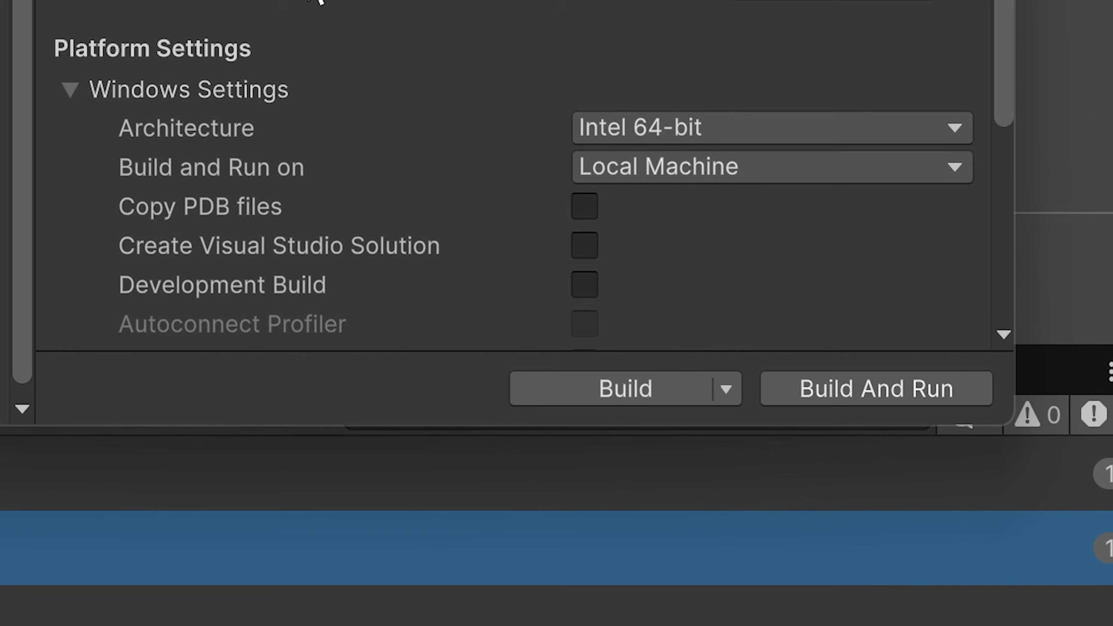
click(619, 388)
click(469, 336)
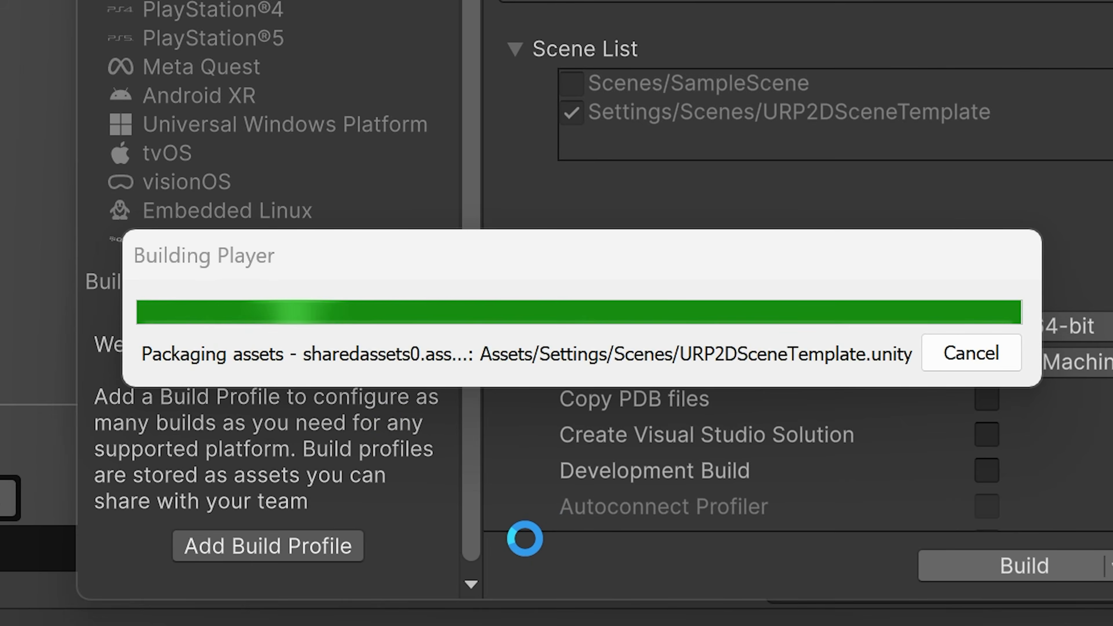
Step: Launch the built game and make the samurai jump over the incoming pumpkins
double_click(390, 356)
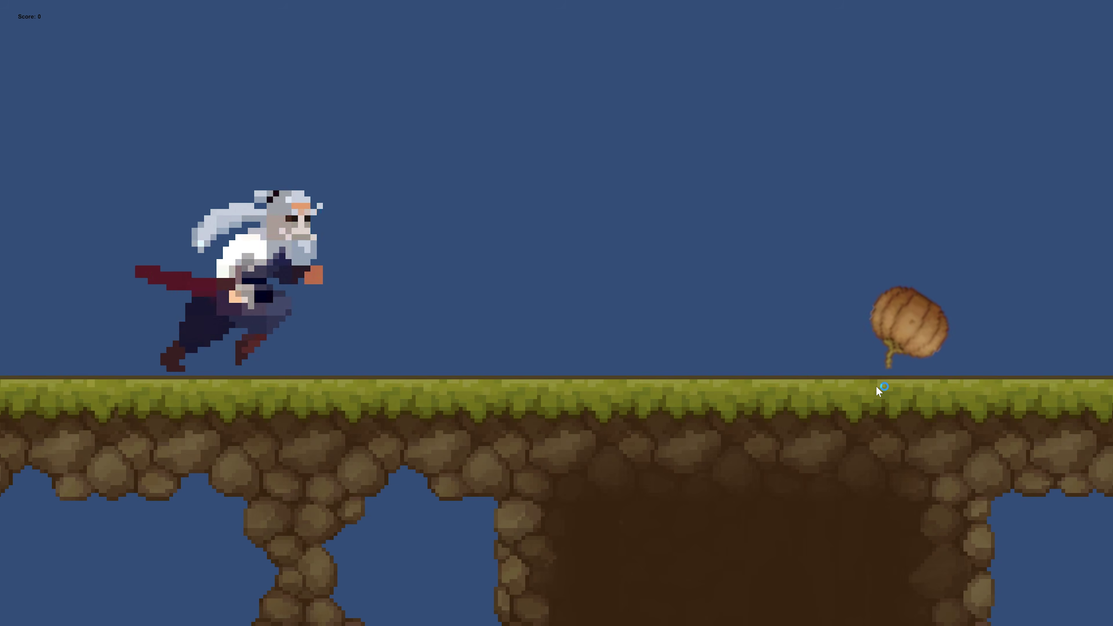
key(space)
key(space)
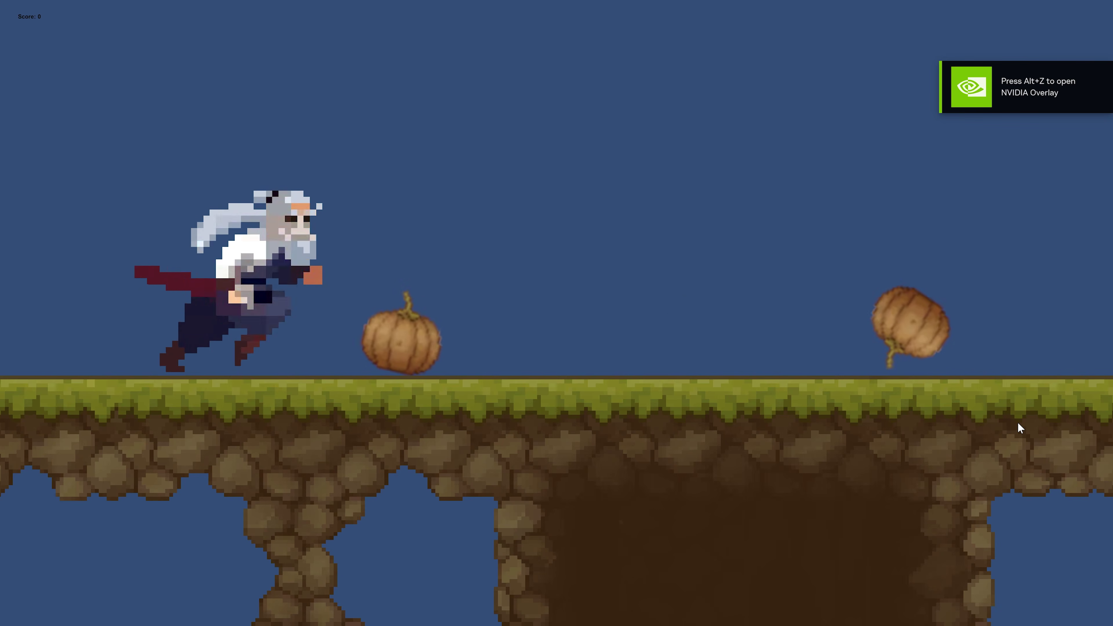
key(space)
key(space)
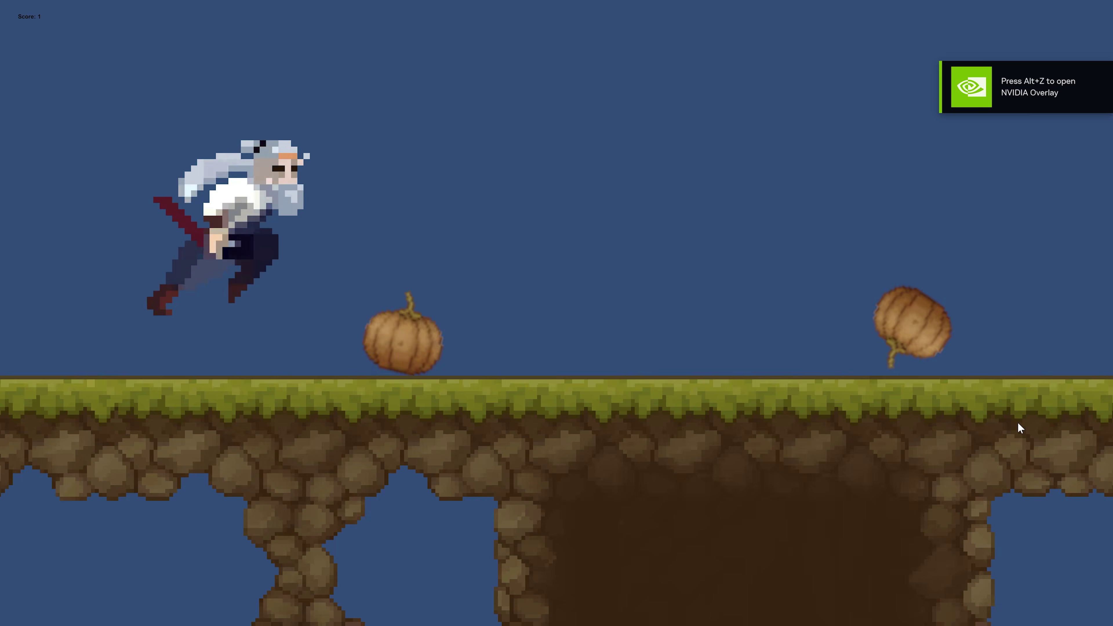